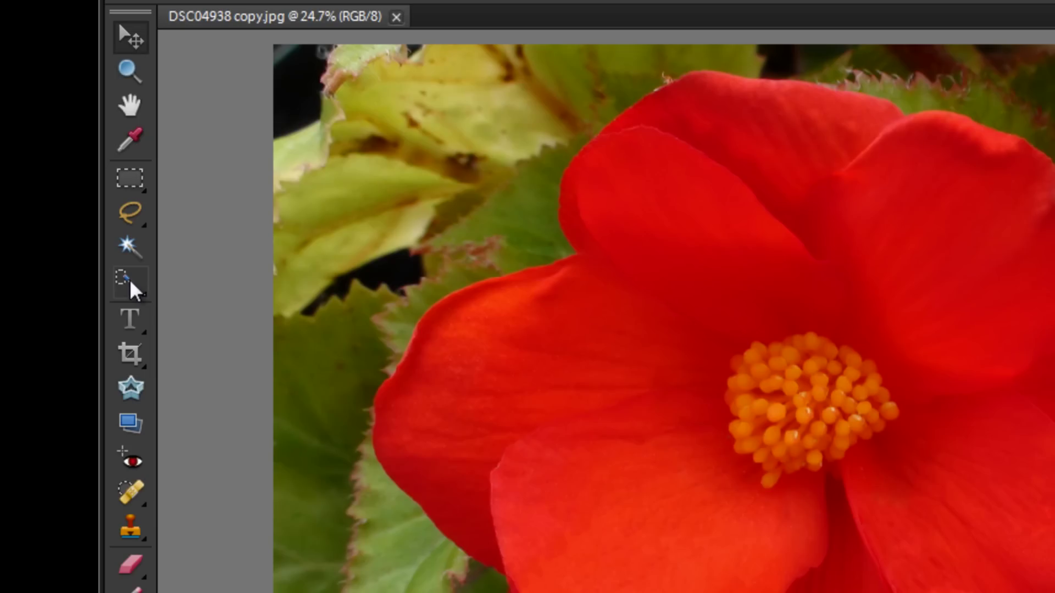
Switch to painting selections and enlarge the Quick Selection brush to 416 px.
{"action": "left_click", "coordinate": [136, 293]}
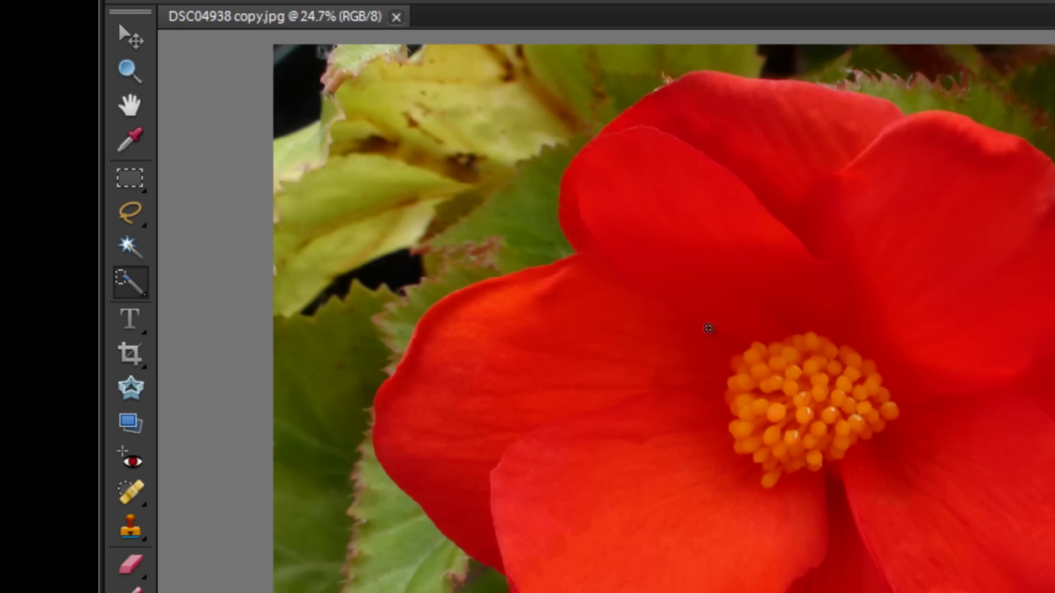
{"action": "left_click", "coordinate": [322, 1]}
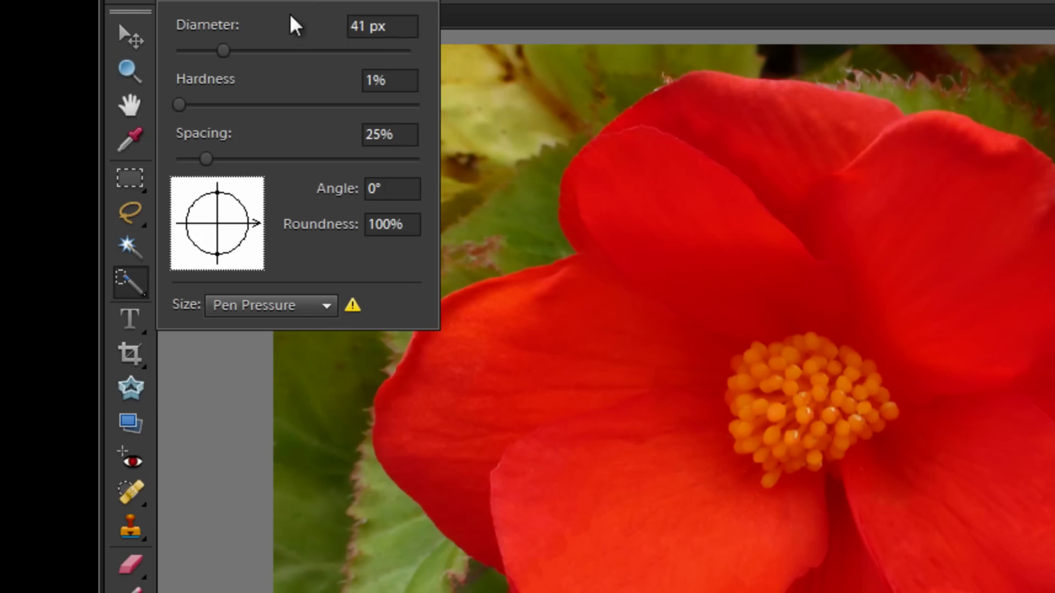
{"action": "left_click_drag", "start_coordinate": [280, 52], "coordinate": [333, 52]}
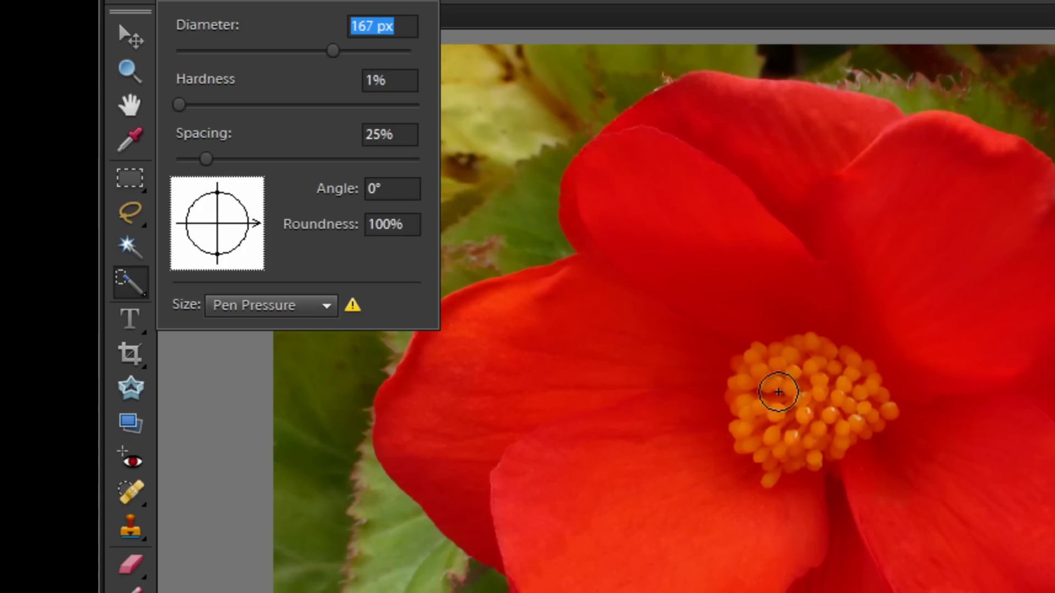
{"action": "left_click", "coordinate": [356, 52]}
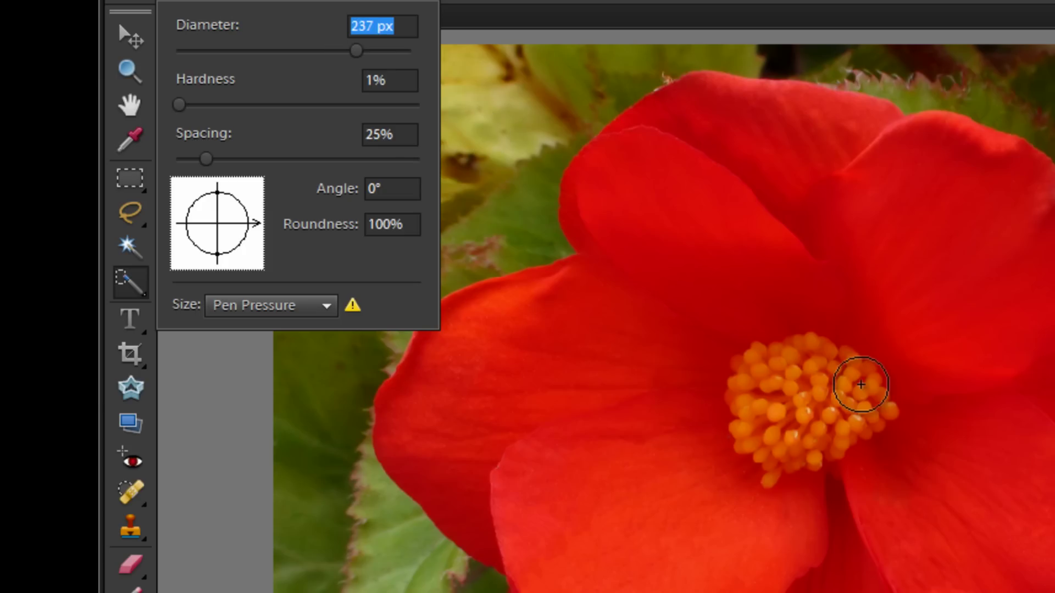
{"action": "left_click", "coordinate": [377, 52]}
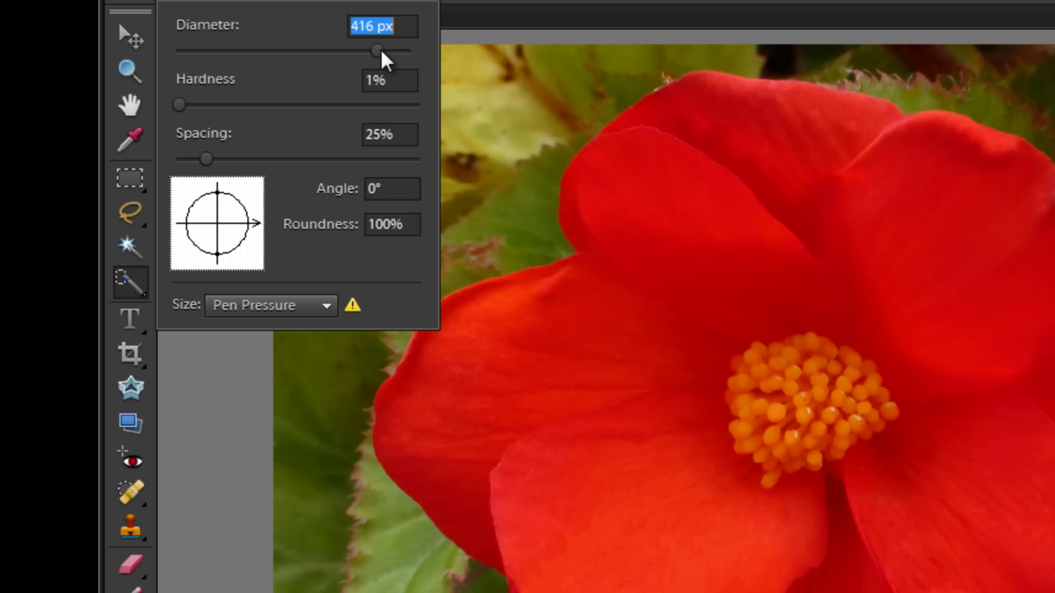
Paint a selection over the red flower and its lower petal, then reset the brush to 41 px.
{"action": "left_click_drag", "start_coordinate": [766, 306], "coordinate": [870, 383]}
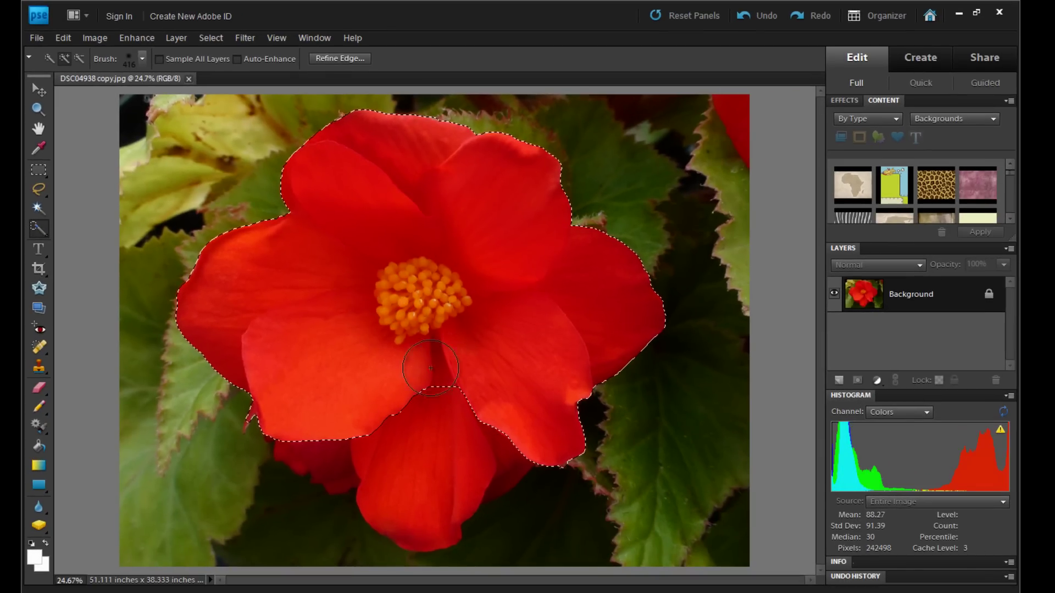
{"action": "left_click", "coordinate": [432, 403]}
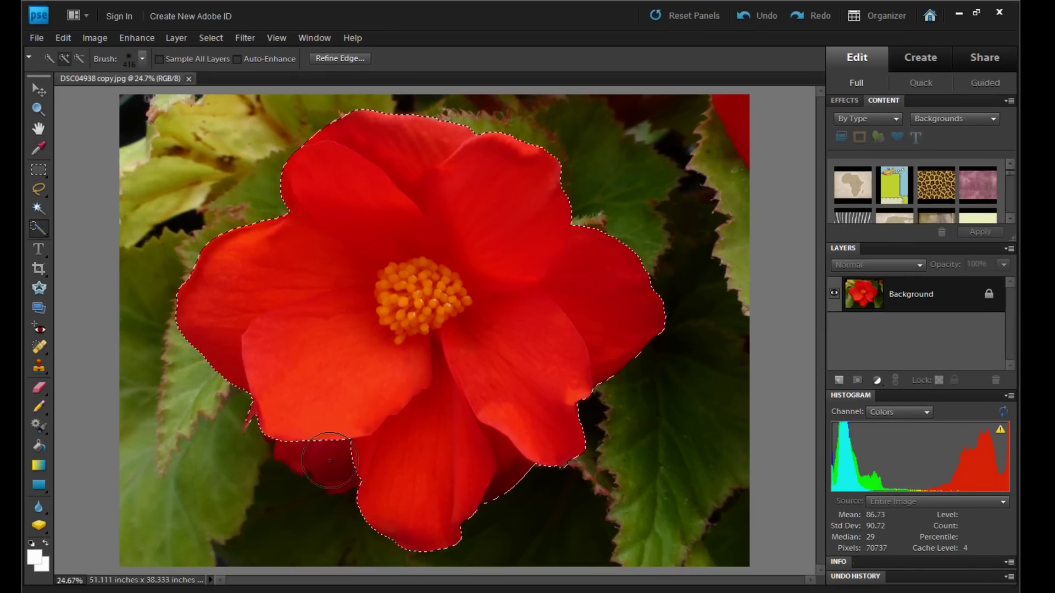
{"action": "left_click", "coordinate": [142, 58]}
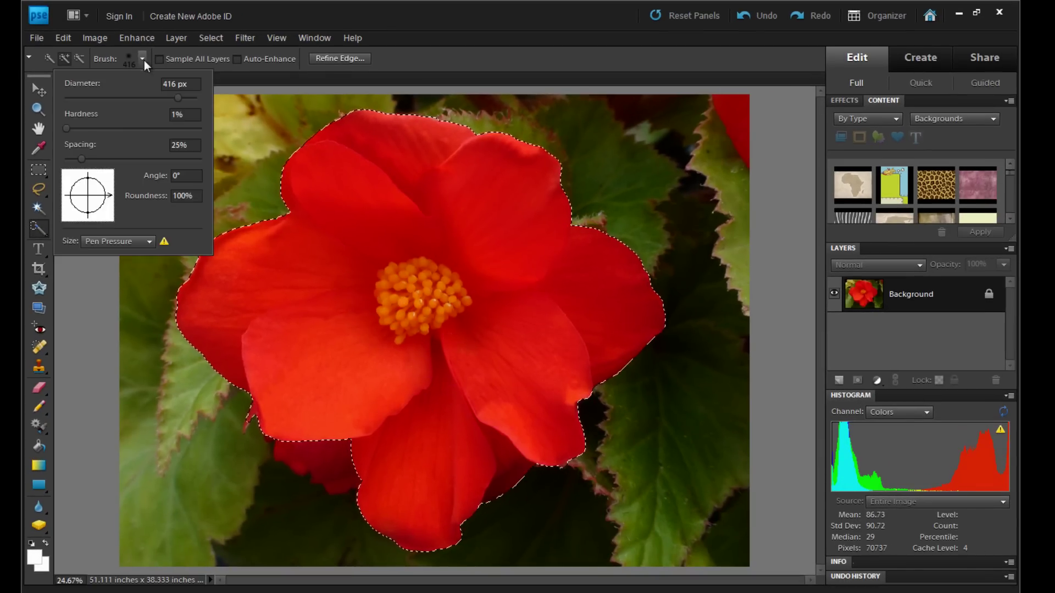
{"action": "left_click_drag", "start_coordinate": [108, 99], "coordinate": [93, 98]}
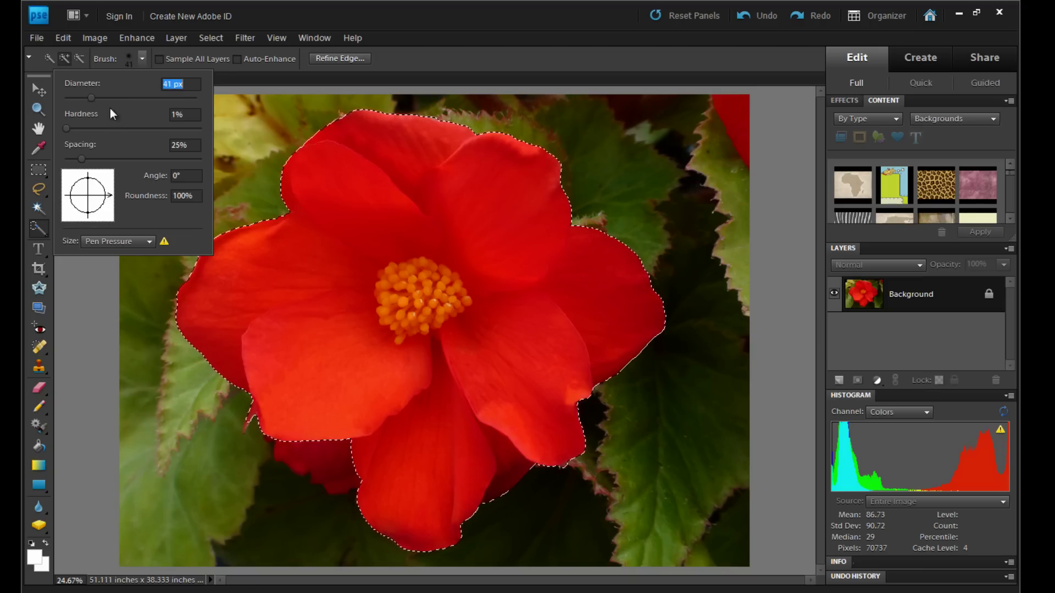
Add the lower dark petal and top-right red petal to the selection, subtracting a stray area.
{"action": "key", "text": "Return"}
{"action": "mouse_move", "coordinate": [317, 414]}
{"action": "left_mouse_down"}
{"action": "mouse_move", "coordinate": [337, 452]}
{"action": "mouse_move", "coordinate": [321, 452]}
{"action": "left_mouse_up"}
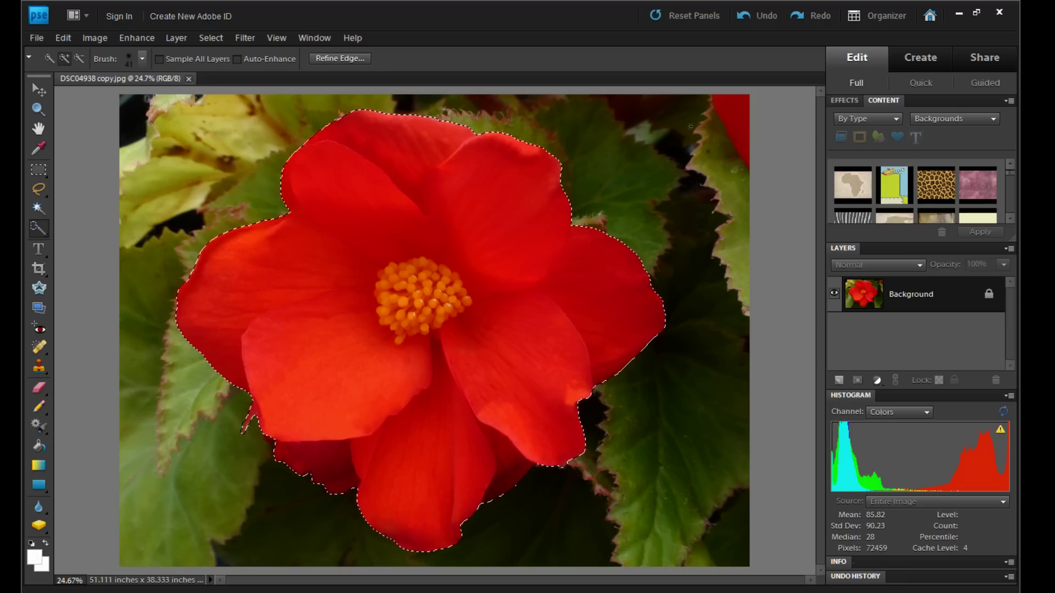
{"action": "left_click", "coordinate": [743, 113]}
{"action": "left_click", "coordinate": [750, 172]}
{"action": "left_click", "coordinate": [80, 59]}
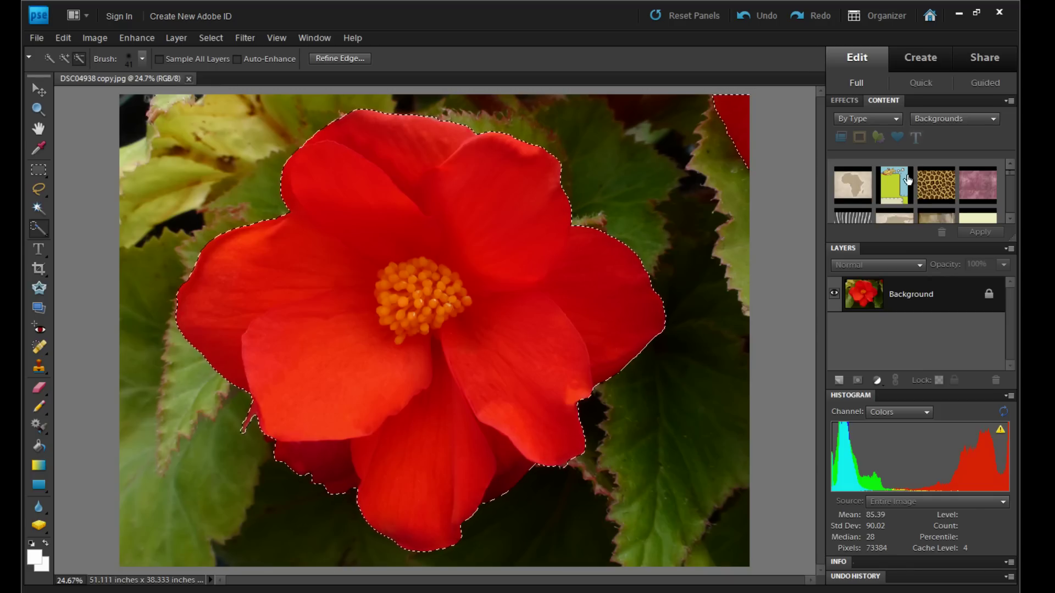
{"action": "left_click", "coordinate": [735, 111]}
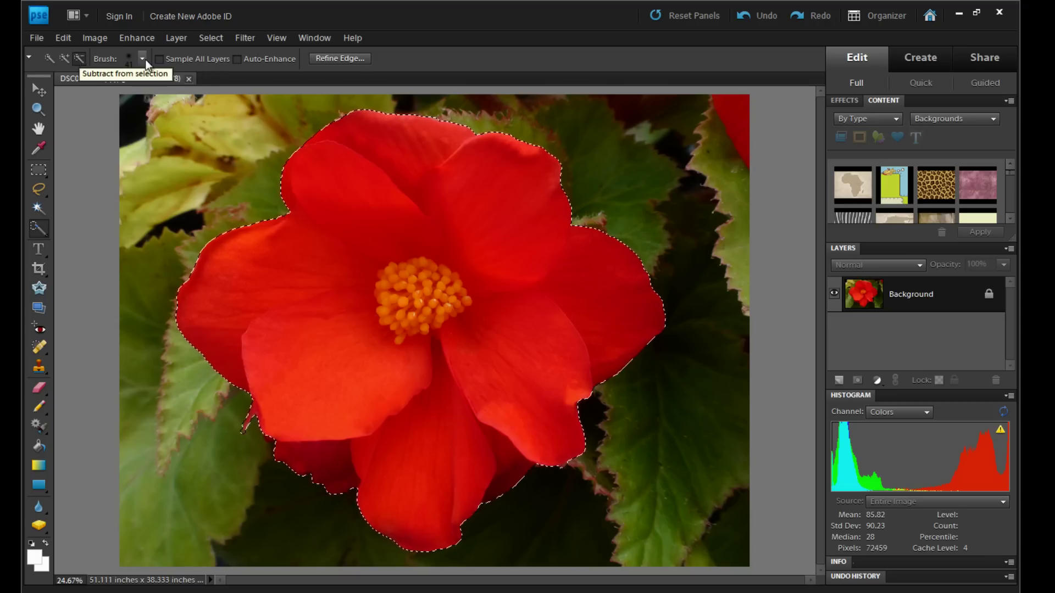
{"action": "left_click", "coordinate": [64, 58]}
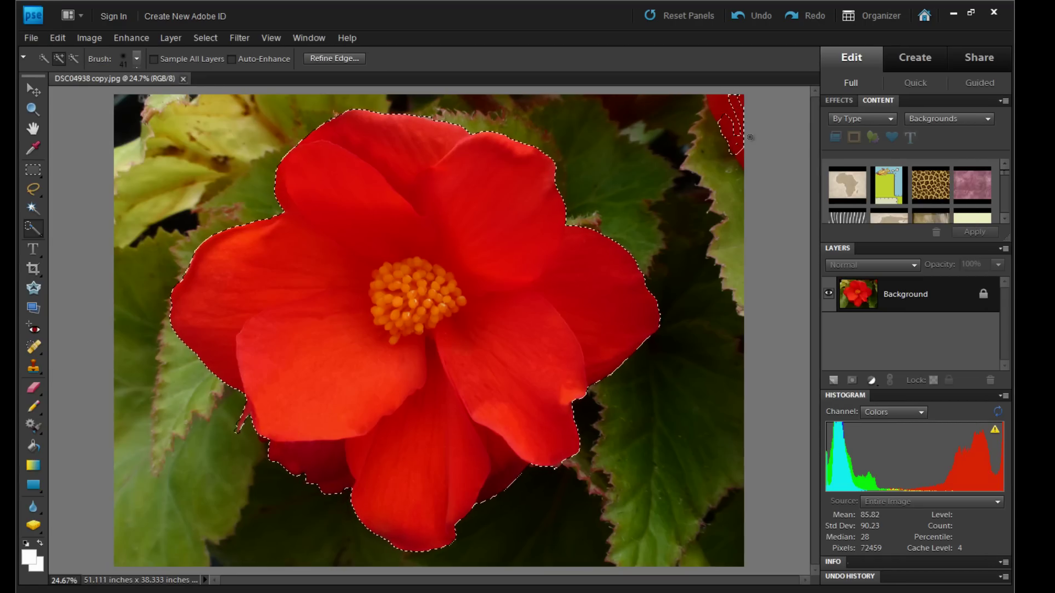
{"action": "left_click_drag", "start_coordinate": [731, 122], "coordinate": [736, 131]}
With a 54 px brush, add more of the top-right petal and remove the neighbouring leaf.
{"action": "left_click", "coordinate": [136, 58]}
{"action": "left_click_drag", "start_coordinate": [86, 97], "coordinate": [94, 97]}
{"action": "left_click", "coordinate": [731, 122]}
{"action": "left_click", "coordinate": [743, 164]}
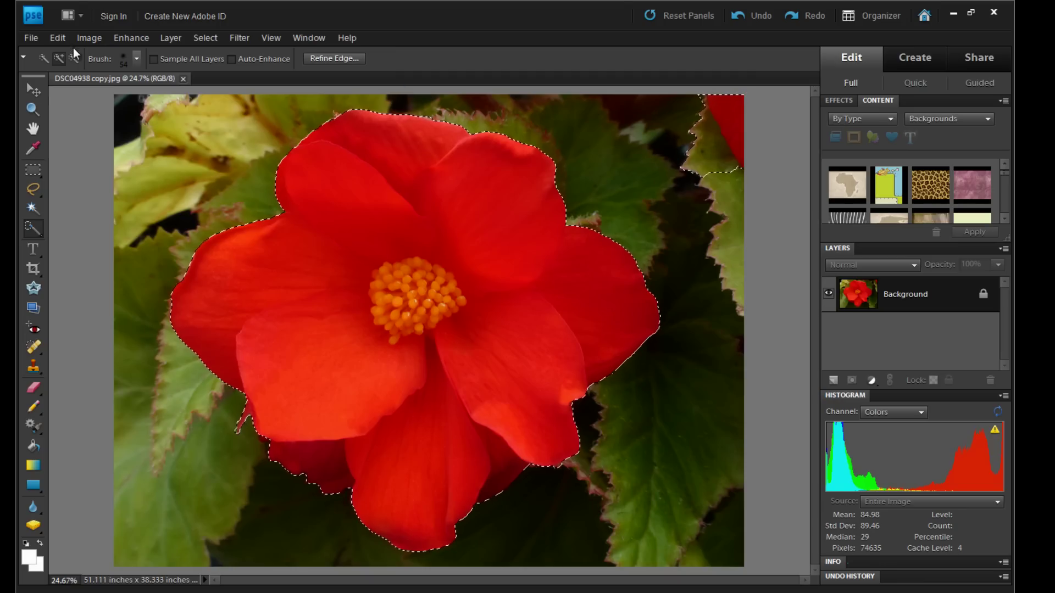
{"action": "mouse_move", "coordinate": [746, 170]}
{"action": "left_mouse_down"}
{"action": "mouse_move", "coordinate": [714, 168]}
{"action": "mouse_move", "coordinate": [703, 115]}
{"action": "left_mouse_up"}
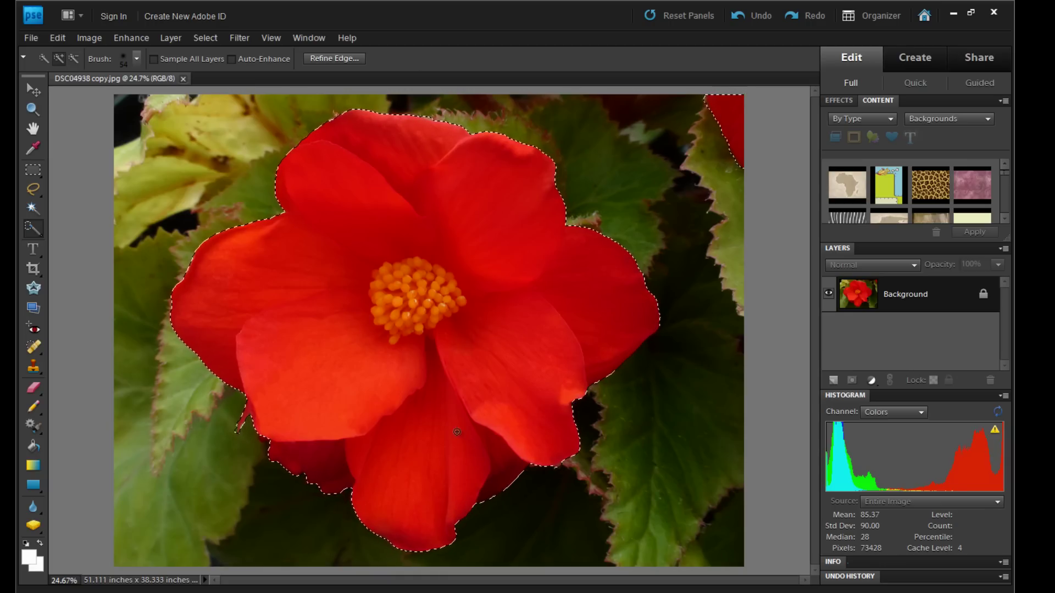
Invert the selection with Select > Inverse so the leaves are selected.
{"action": "left_click", "coordinate": [204, 38]}
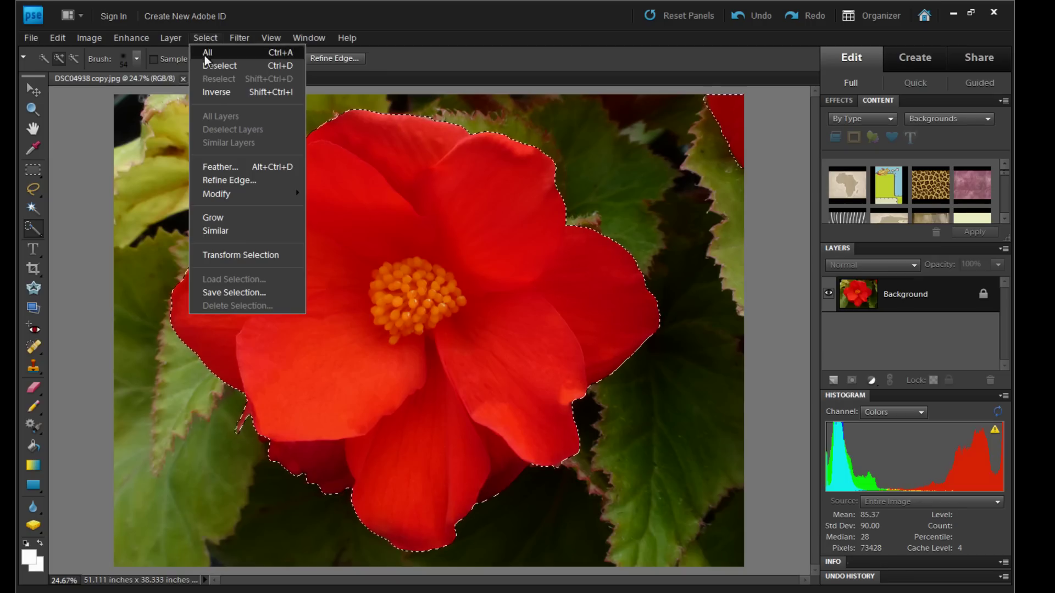
{"action": "left_click", "coordinate": [220, 91]}
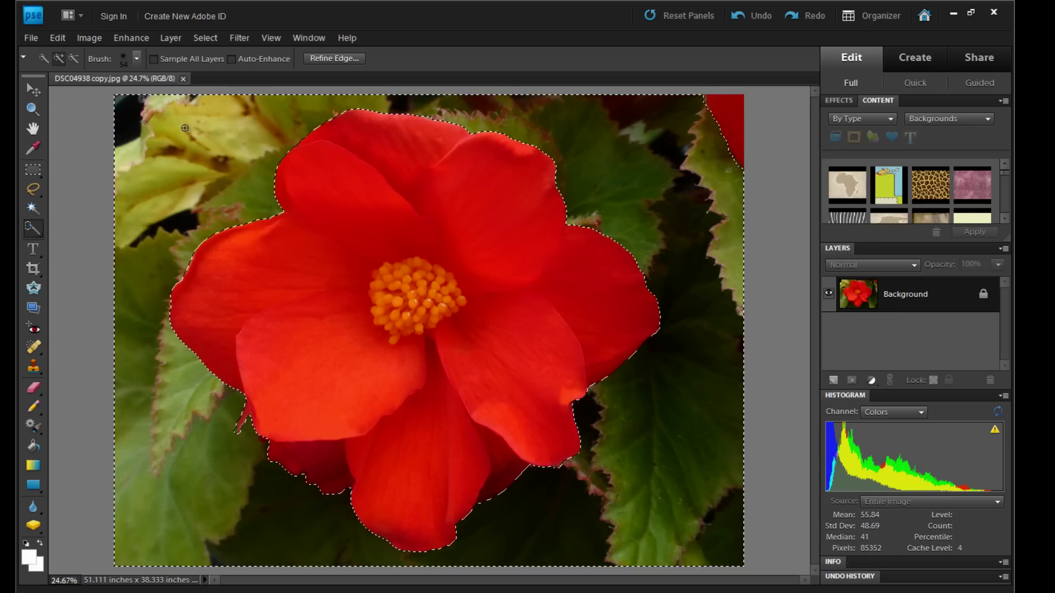
Open Enhance > Convert to Black and White for the selected leaves.
{"action": "left_click", "coordinate": [89, 38]}
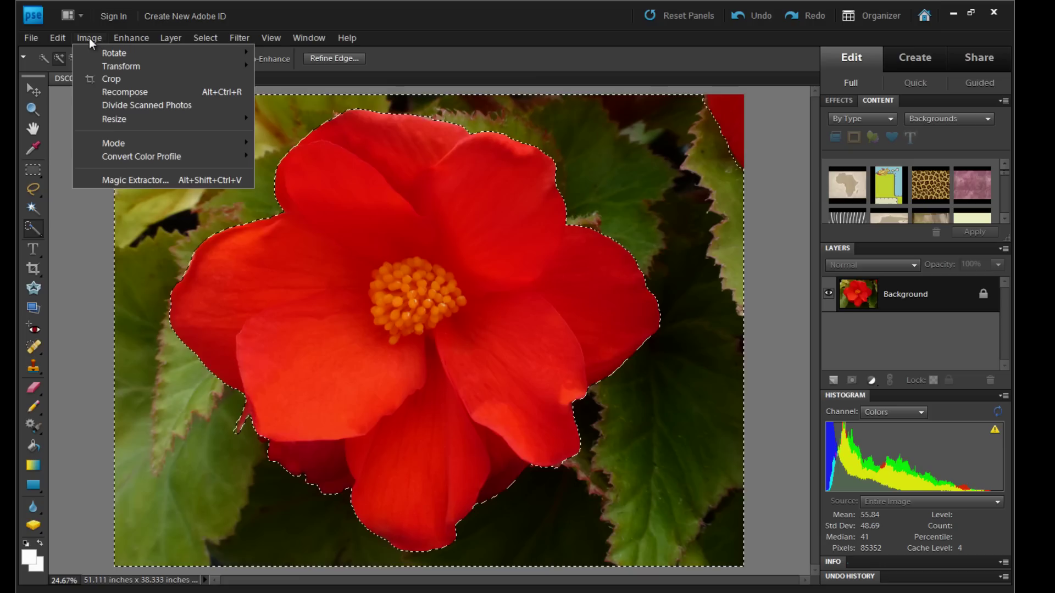
{"action": "mouse_move", "coordinate": [127, 37]}
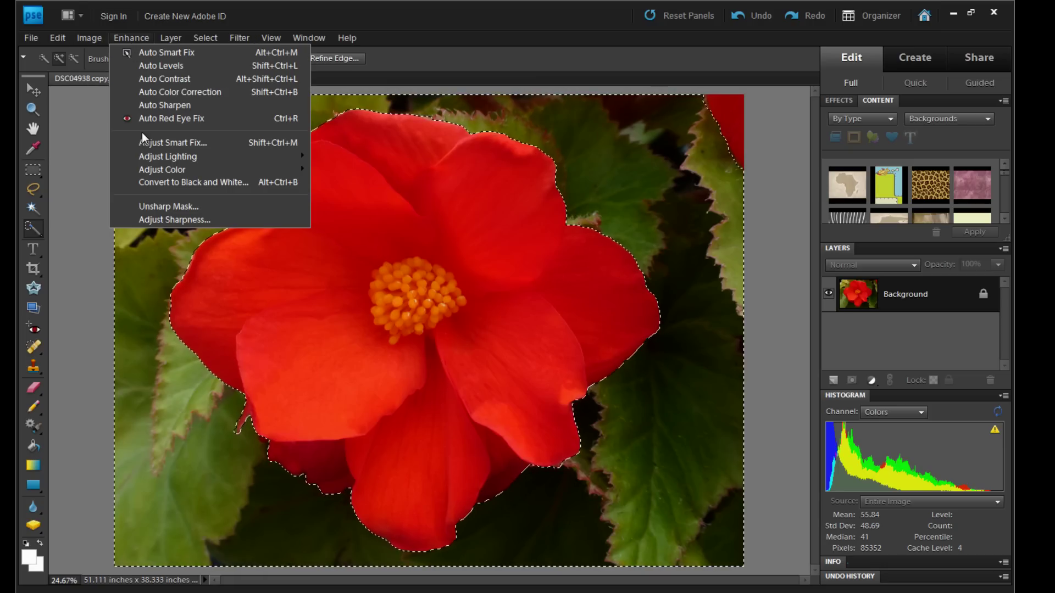
{"action": "left_click", "coordinate": [173, 182]}
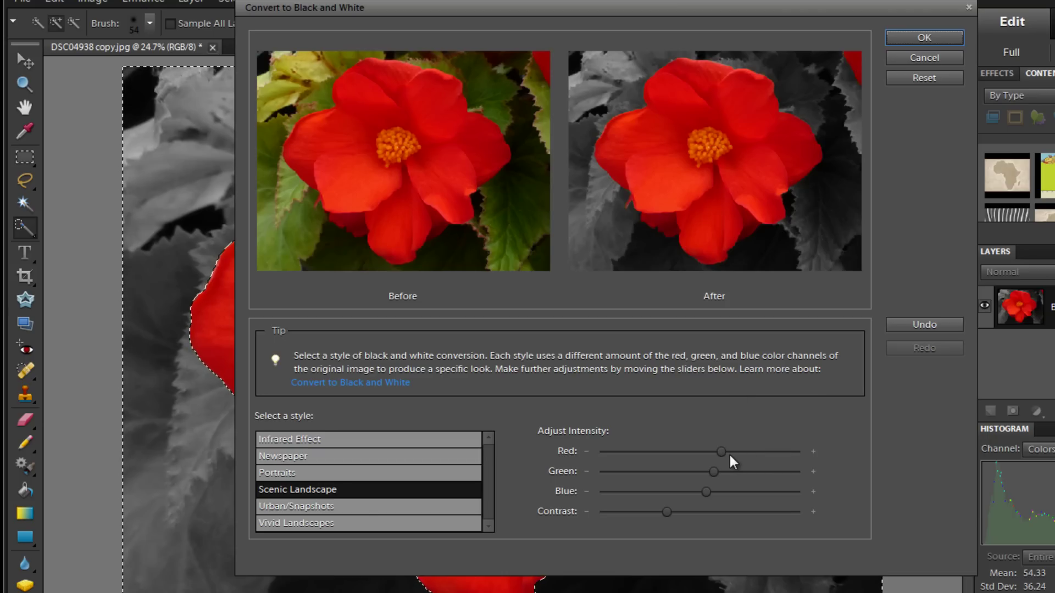
Adjust the Red intensity slider and raise Green intensity to brighten the grey leaves.
{"action": "left_click_drag", "start_coordinate": [730, 456], "coordinate": [778, 457]}
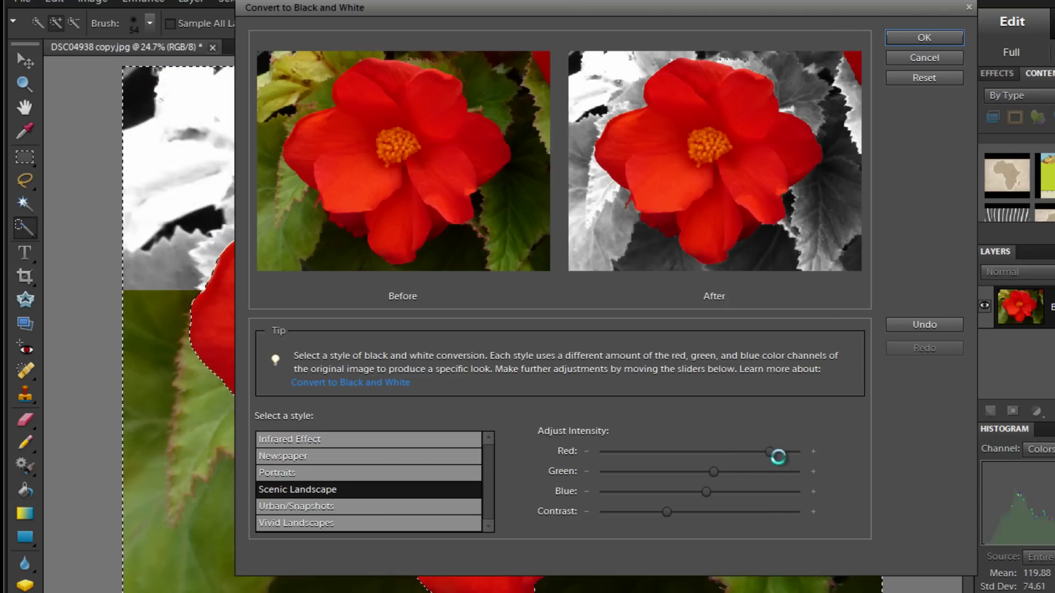
{"action": "left_click_drag", "start_coordinate": [636, 462], "coordinate": [682, 462]}
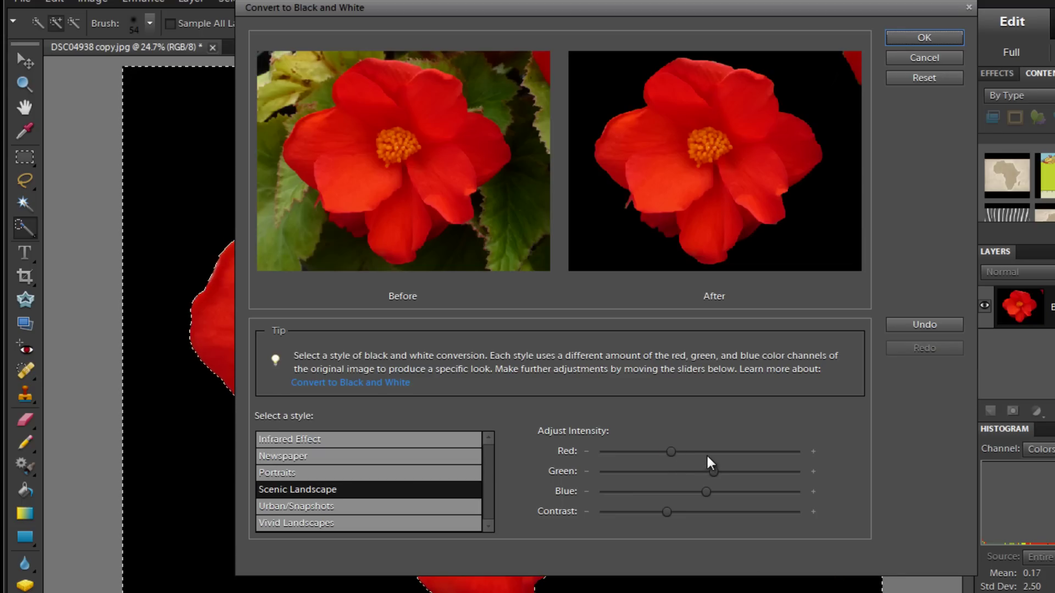
{"action": "left_click", "coordinate": [707, 452]}
{"action": "left_click", "coordinate": [721, 452]}
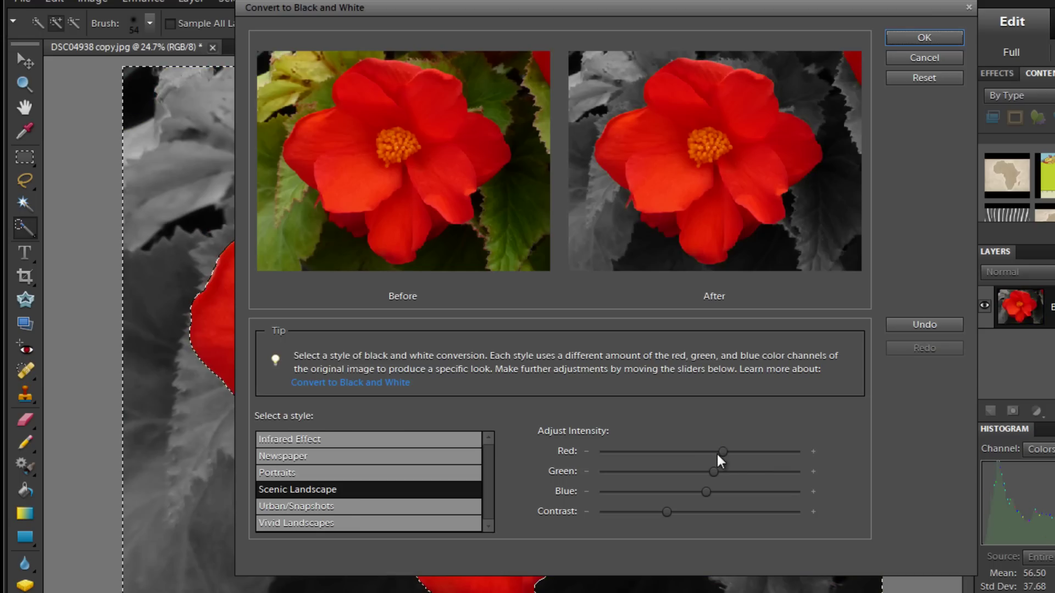
{"action": "left_click", "coordinate": [714, 451]}
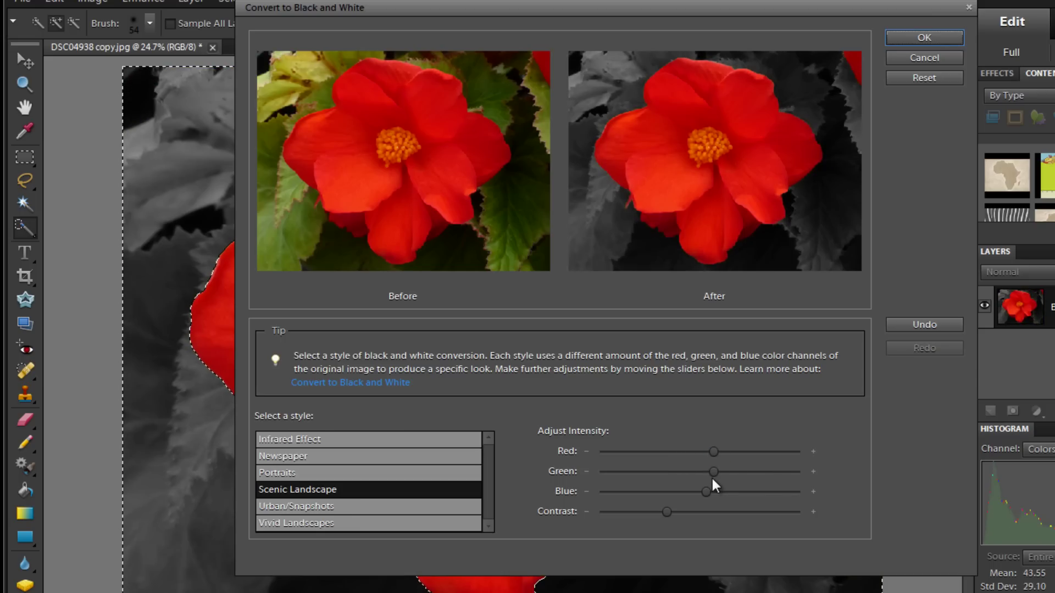
{"action": "left_click_drag", "start_coordinate": [714, 473], "coordinate": [762, 472]}
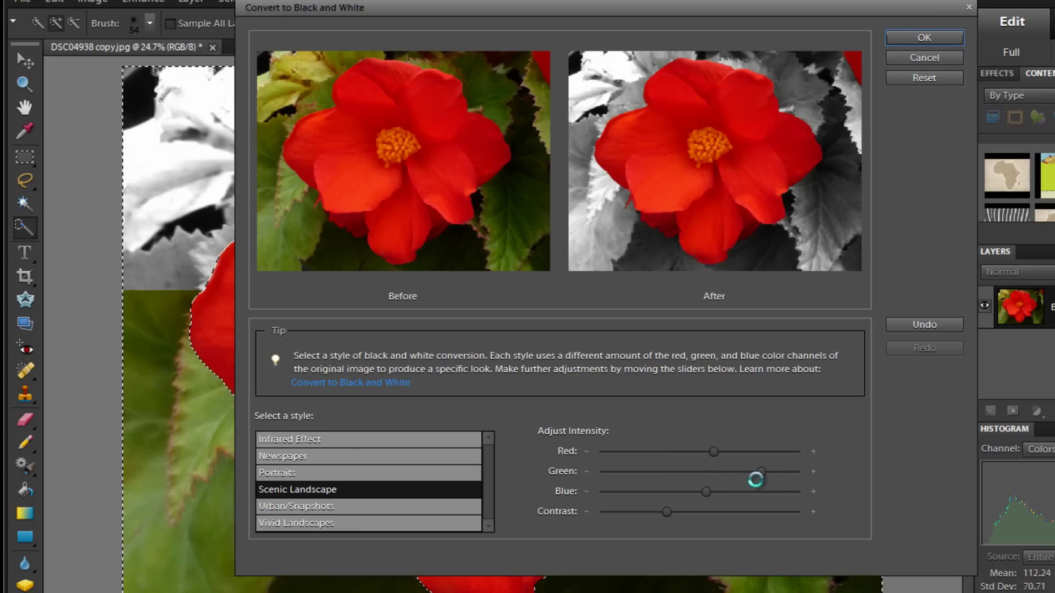
Preview the Portraits, Newspaper, Infrared Effect, Scenic Landscape, Urban/Snapshots and Vivid Landscapes styles.
{"action": "left_click", "coordinate": [319, 473]}
{"action": "left_click", "coordinate": [318, 457]}
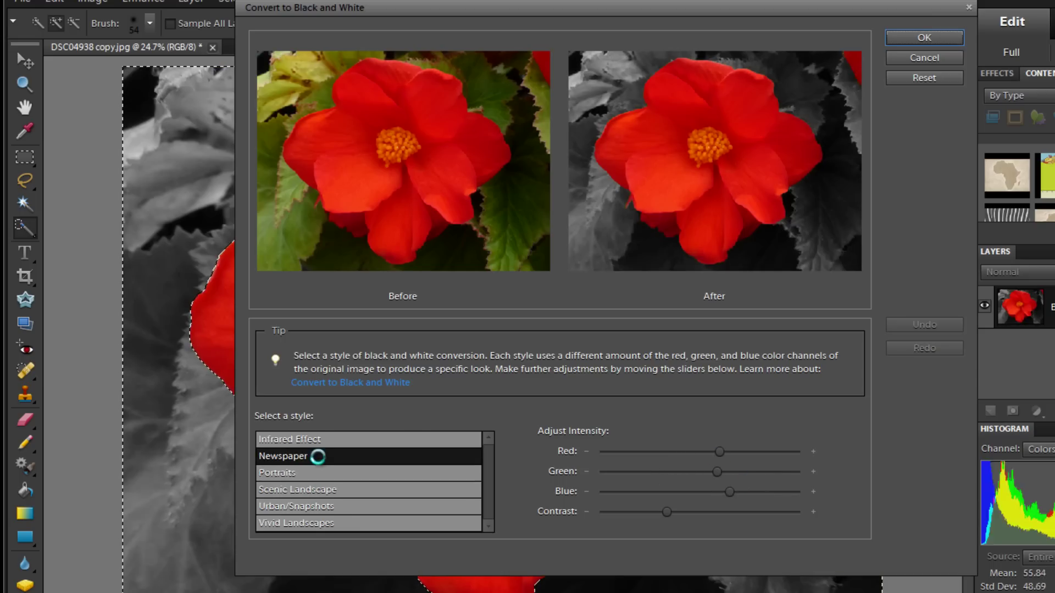
{"action": "left_click", "coordinate": [318, 441]}
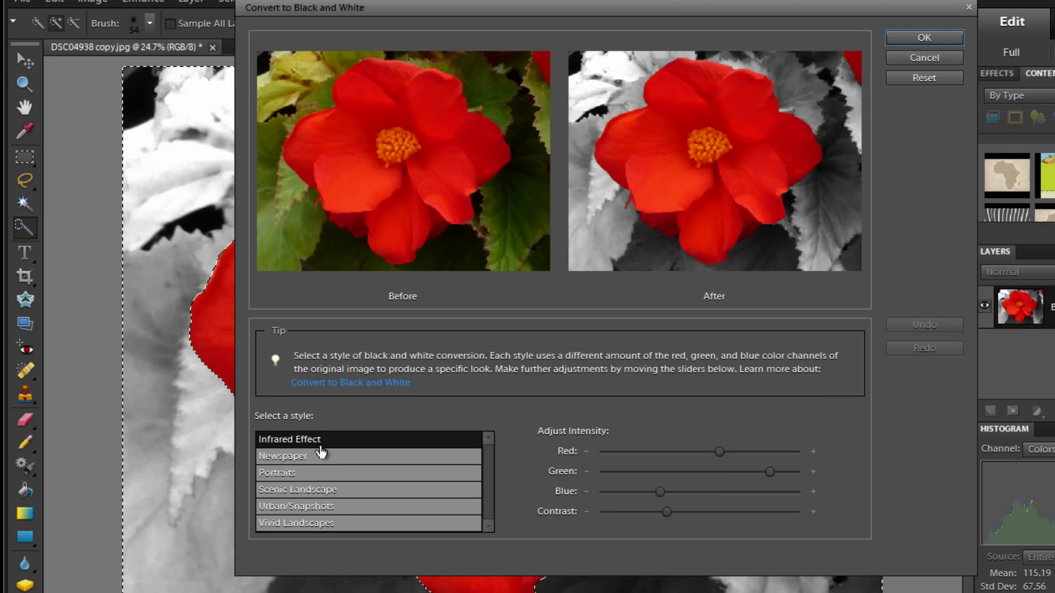
{"action": "left_click", "coordinate": [316, 459]}
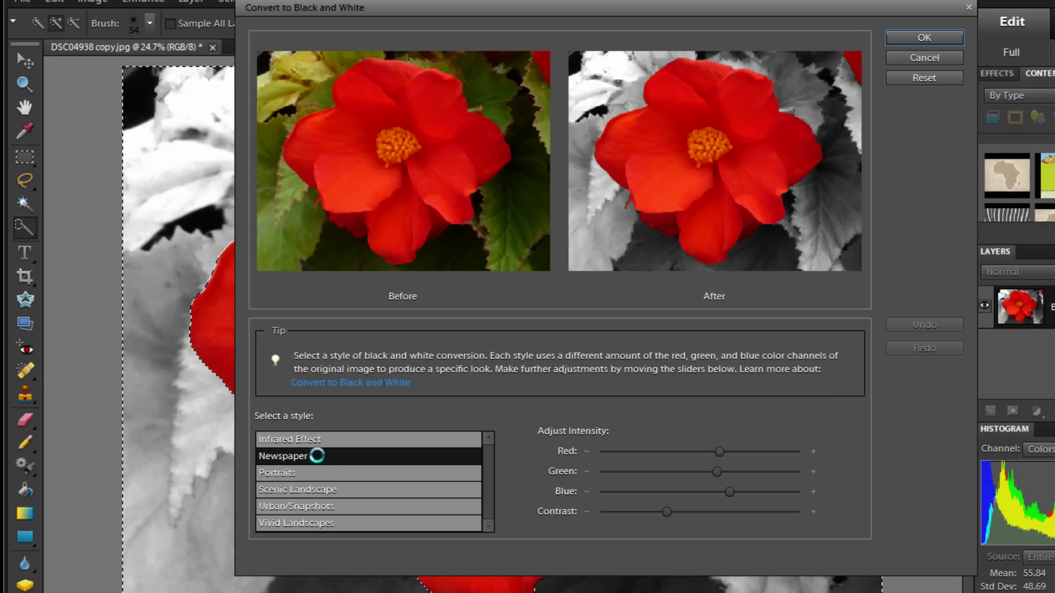
{"action": "left_click", "coordinate": [298, 474]}
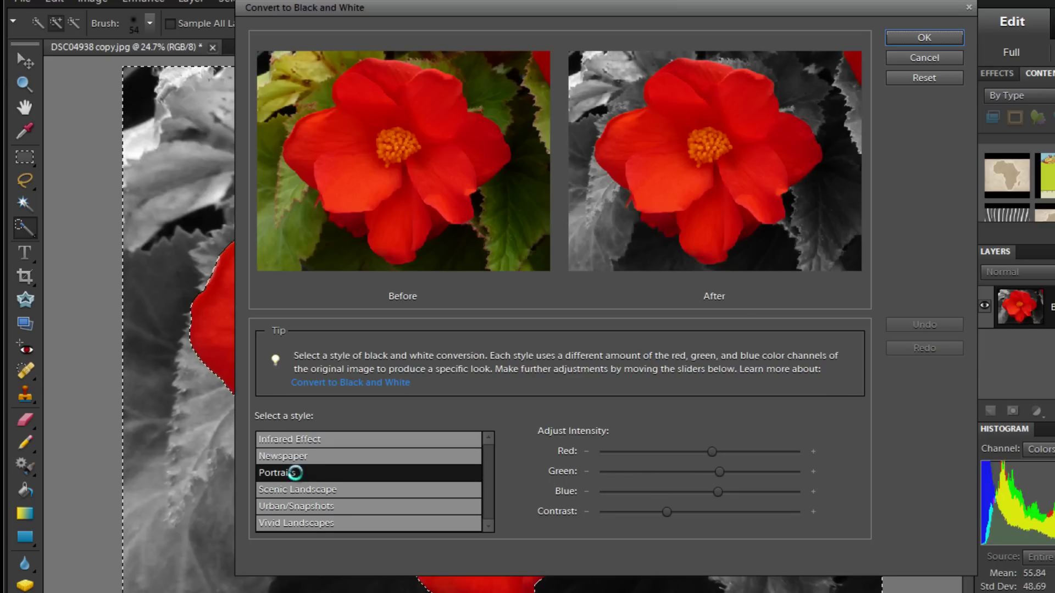
{"action": "left_click", "coordinate": [285, 490]}
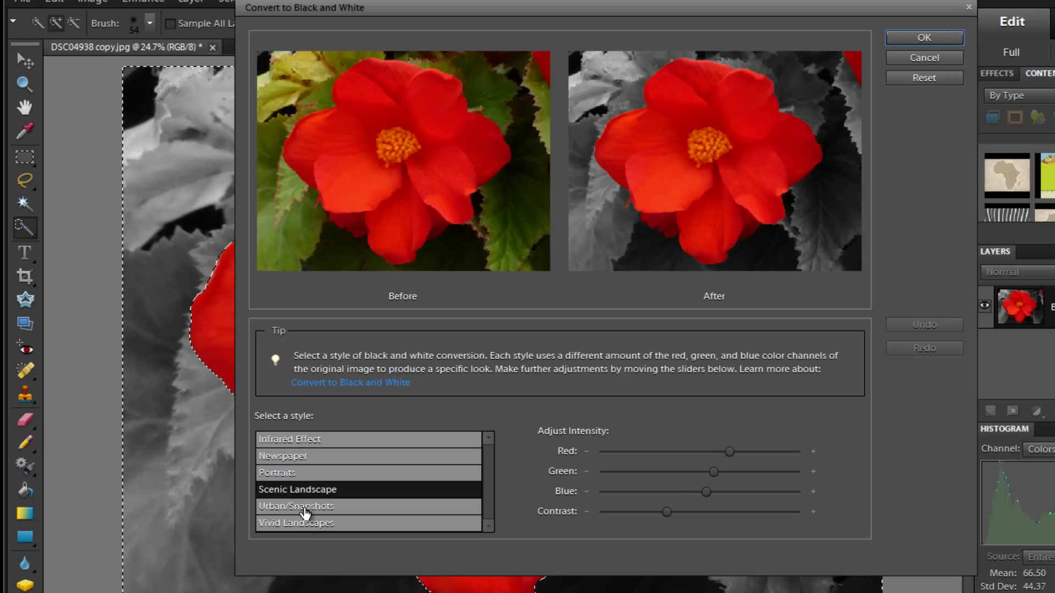
{"action": "left_click", "coordinate": [296, 509]}
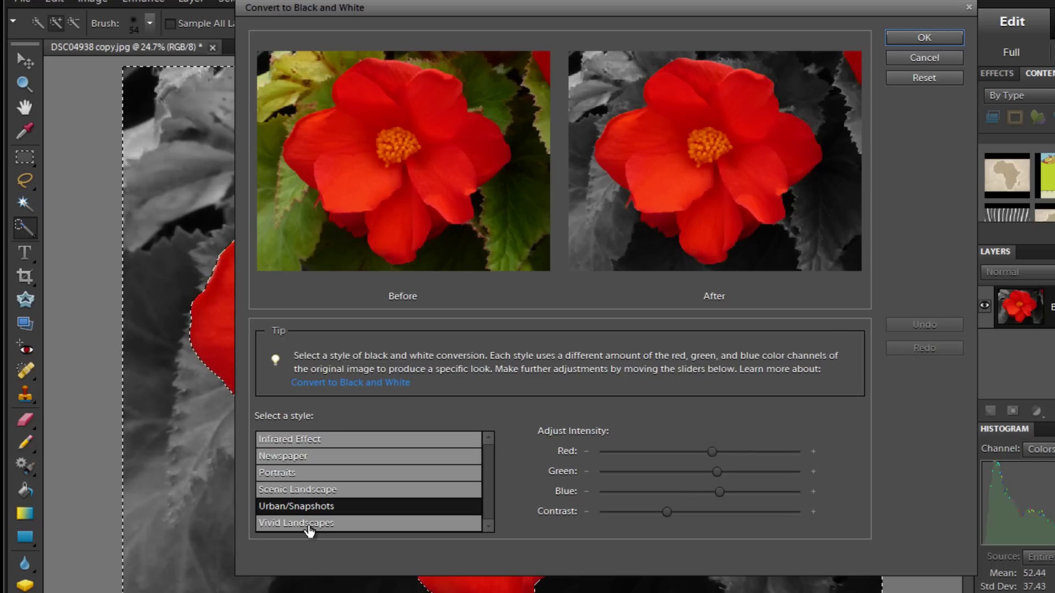
{"action": "left_click", "coordinate": [305, 525]}
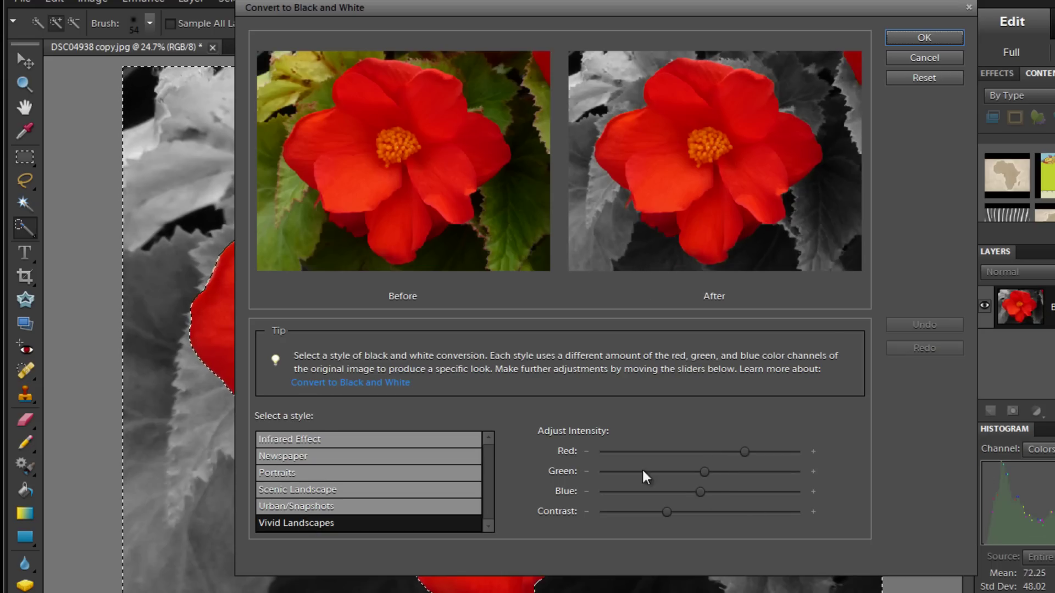
Lower contrast and red intensity, settle on Scenic Landscape, and apply the conversion.
{"action": "left_click_drag", "start_coordinate": [668, 512], "coordinate": [699, 515]}
{"action": "left_click_drag", "start_coordinate": [745, 452], "coordinate": [712, 451]}
{"action": "left_click_drag", "start_coordinate": [703, 512], "coordinate": [673, 512]}
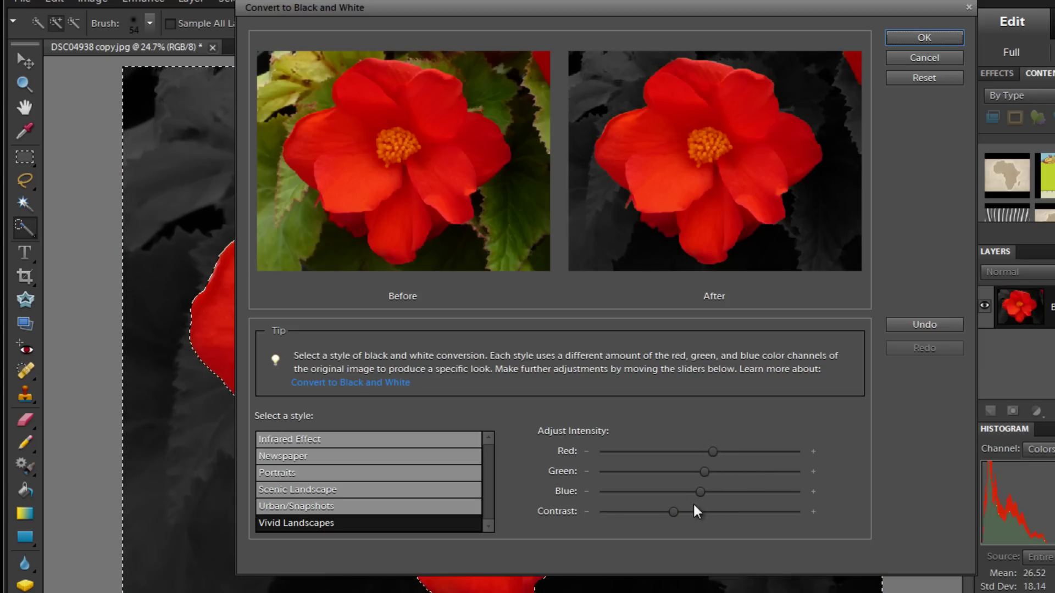
{"action": "left_click", "coordinate": [283, 474]}
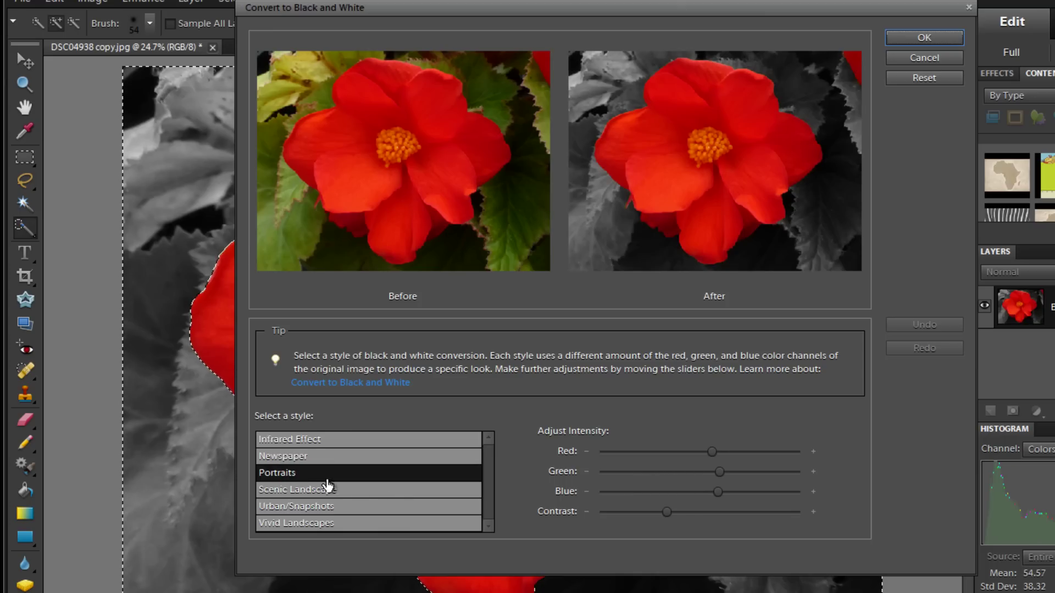
{"action": "left_click", "coordinate": [295, 491]}
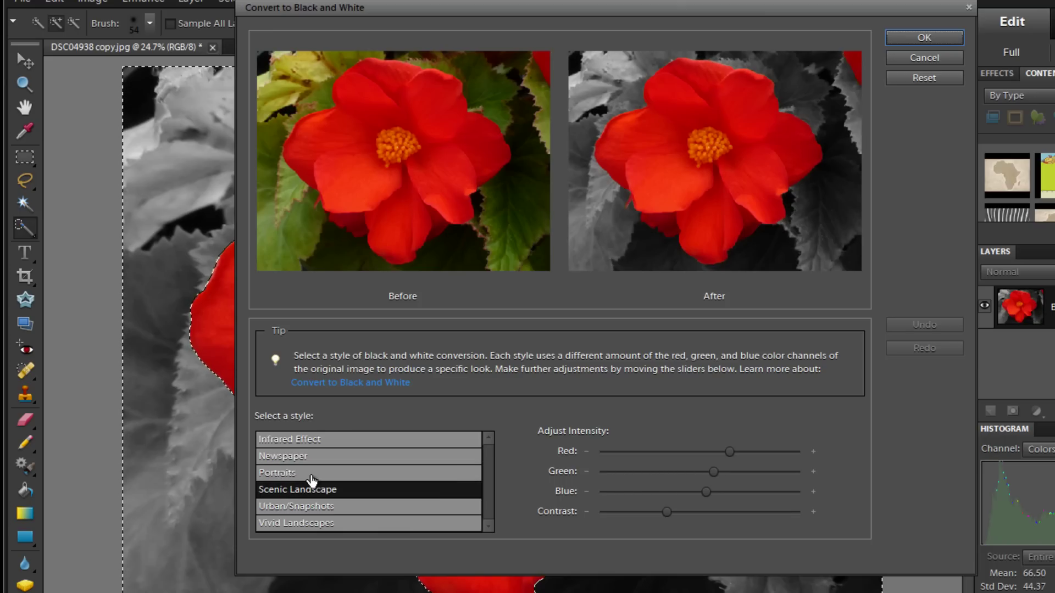
{"action": "left_click", "coordinate": [936, 34]}
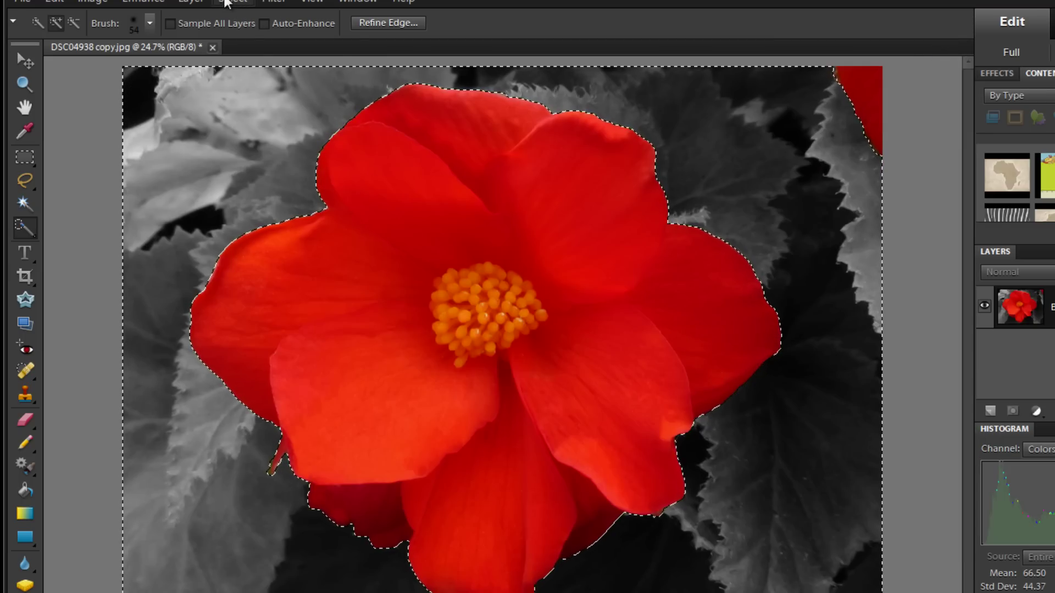
Deselect, then save a maximum-quality (12) JPEG copy named DSC04938 copy copy.
{"action": "left_click", "coordinate": [225, 3]}
{"action": "left_click", "coordinate": [251, 29]}
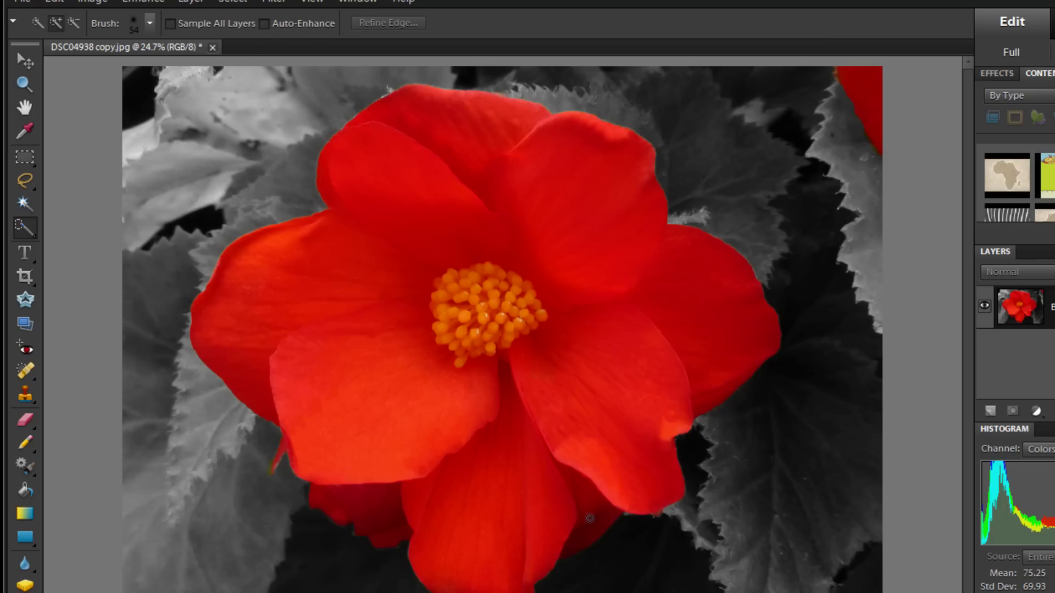
{"action": "left_click", "coordinate": [25, 2]}
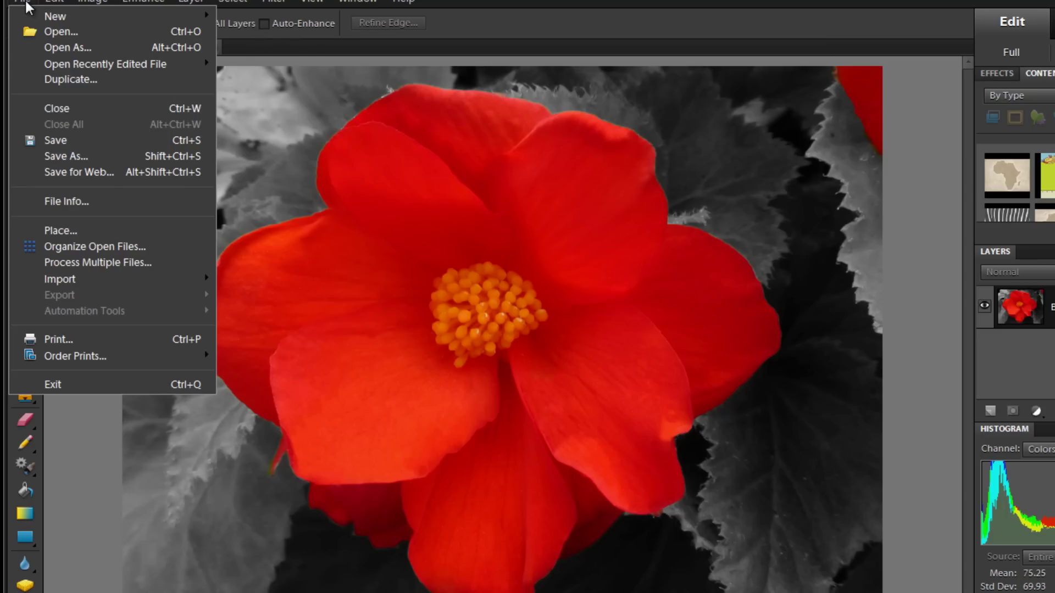
{"action": "left_click", "coordinate": [104, 158]}
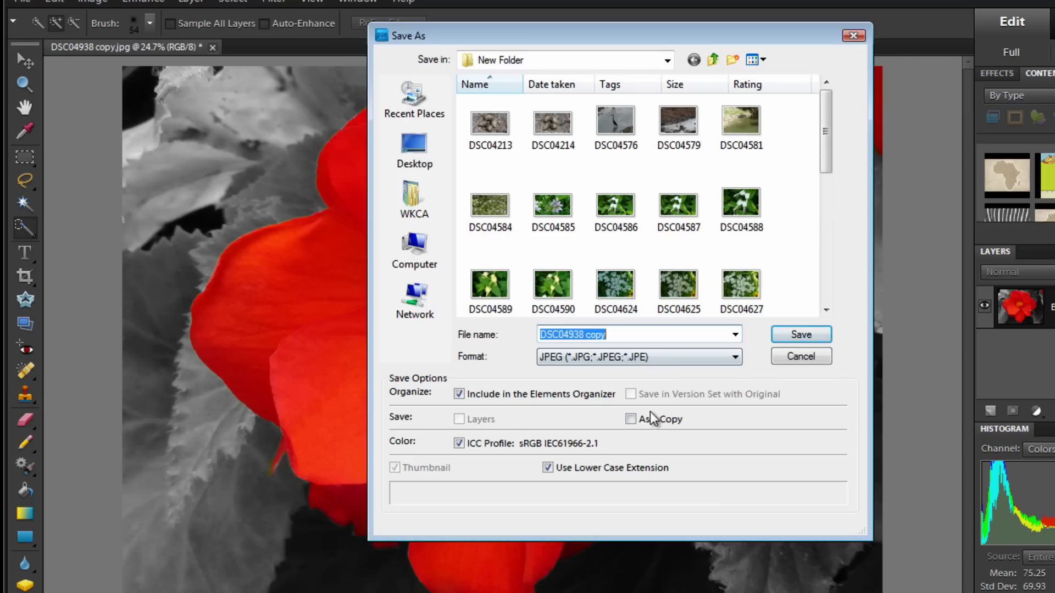
{"action": "left_click", "coordinate": [639, 421]}
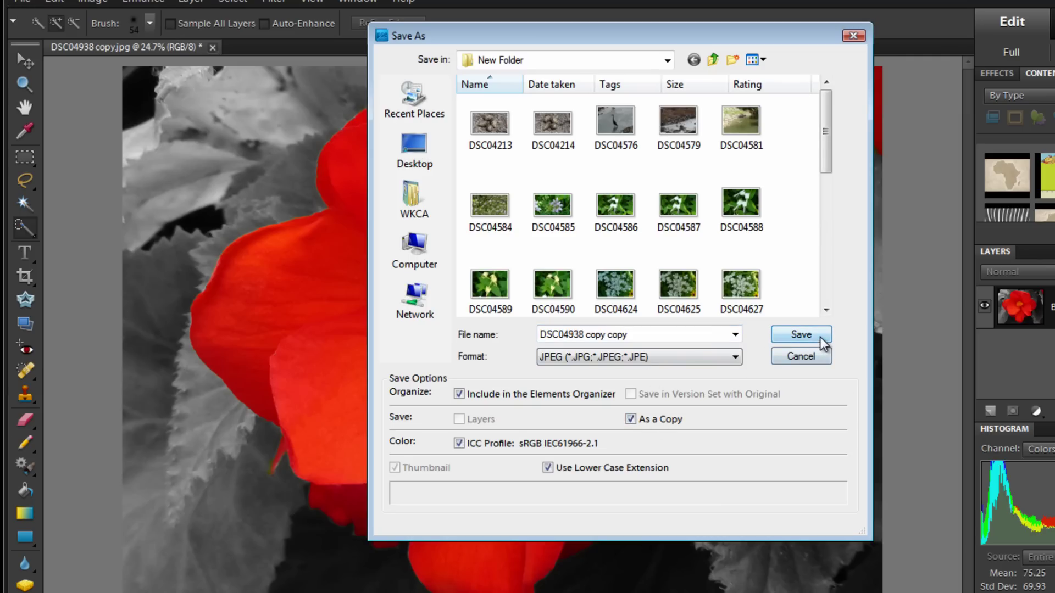
{"action": "left_click", "coordinate": [802, 335]}
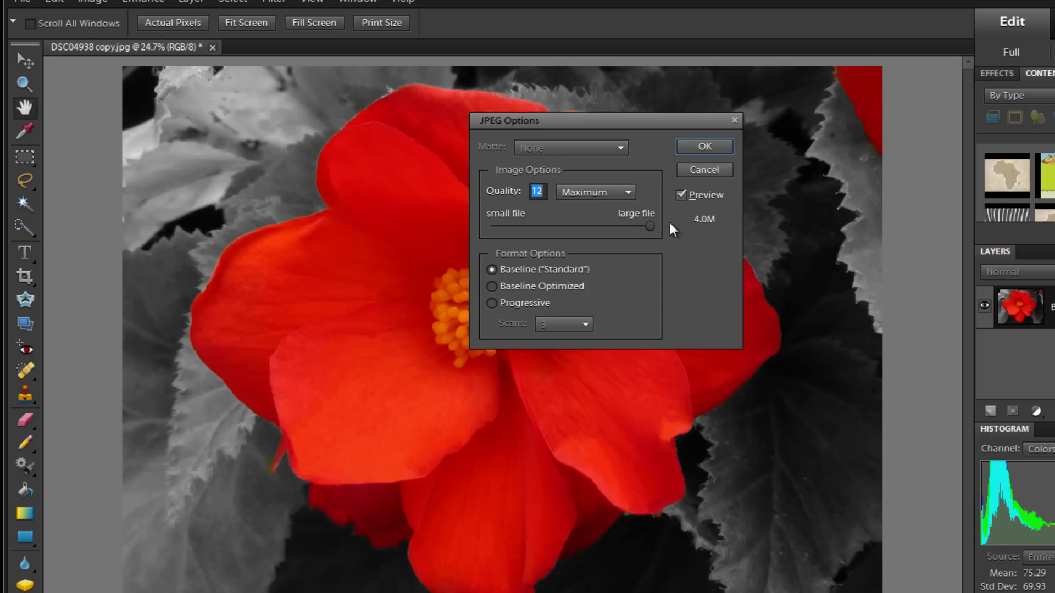
{"action": "left_click", "coordinate": [705, 147]}
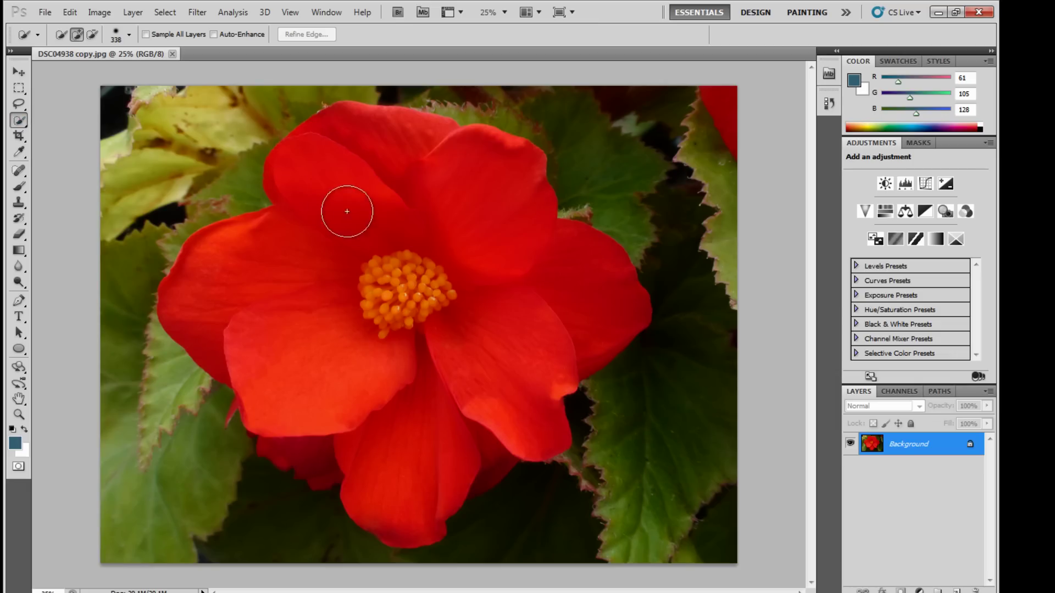
Paint a selection over the red flower and lower petals, using a 34 px brush for the dark area.
{"action": "mouse_move", "coordinate": [405, 236]}
{"action": "left_mouse_down"}
{"action": "mouse_move", "coordinate": [387, 305]}
{"action": "mouse_move", "coordinate": [448, 240]}
{"action": "left_mouse_up"}
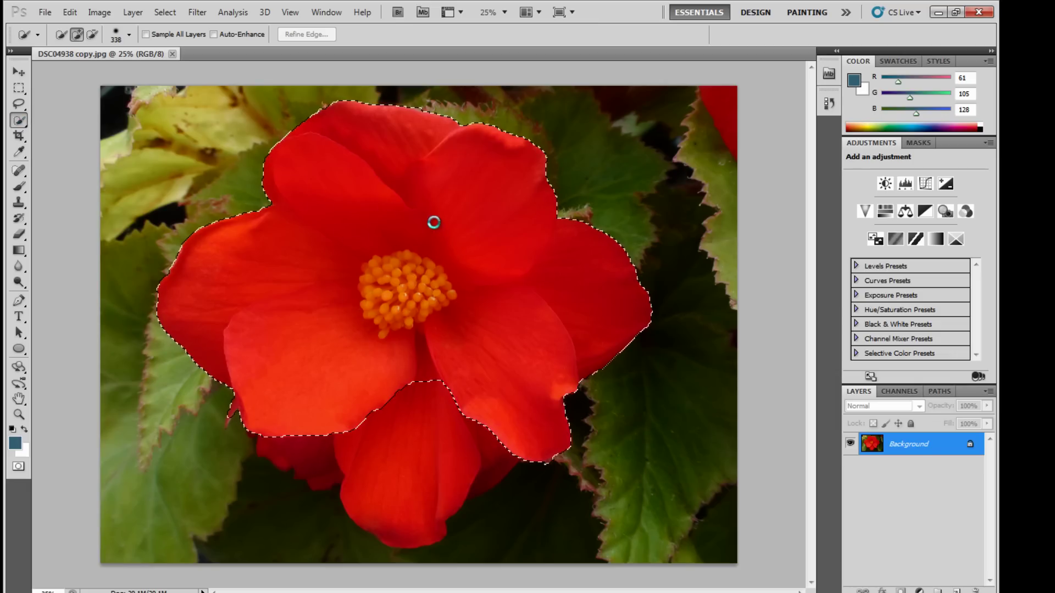
{"action": "mouse_move", "coordinate": [424, 384]}
{"action": "left_mouse_down"}
{"action": "mouse_move", "coordinate": [415, 472]}
{"action": "mouse_move", "coordinate": [428, 471]}
{"action": "mouse_move", "coordinate": [388, 457]}
{"action": "left_mouse_up"}
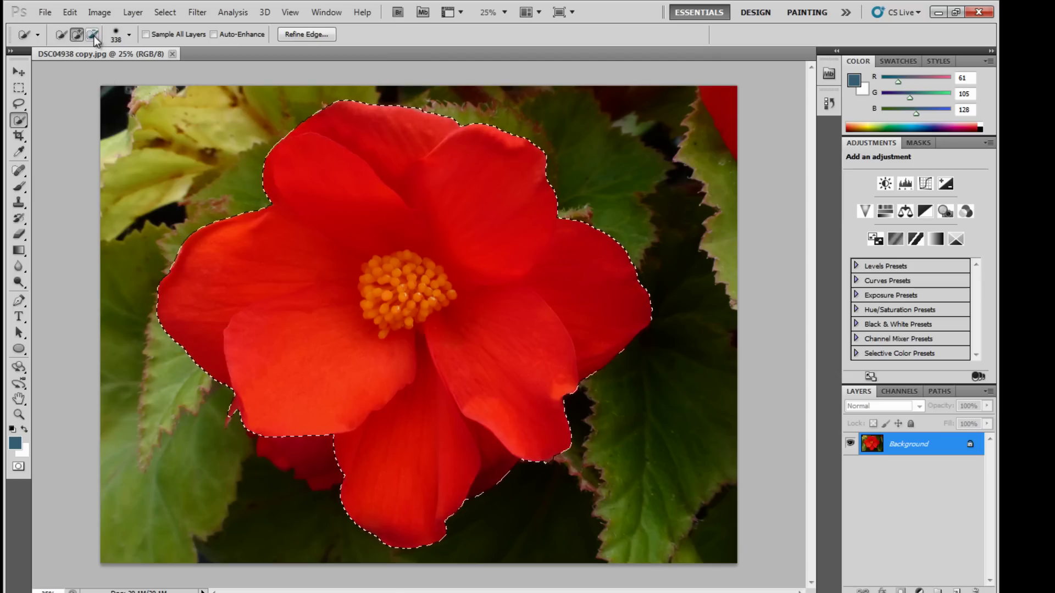
{"action": "left_click", "coordinate": [129, 35]}
{"action": "left_click_drag", "start_coordinate": [93, 75], "coordinate": [77, 71]}
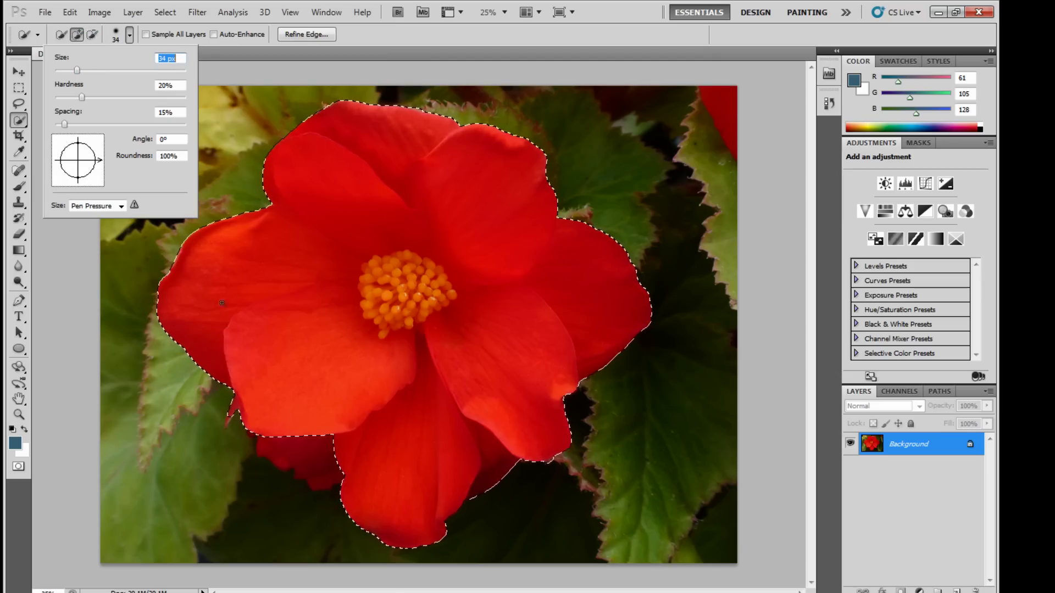
{"action": "left_click_drag", "start_coordinate": [301, 477], "coordinate": [311, 449]}
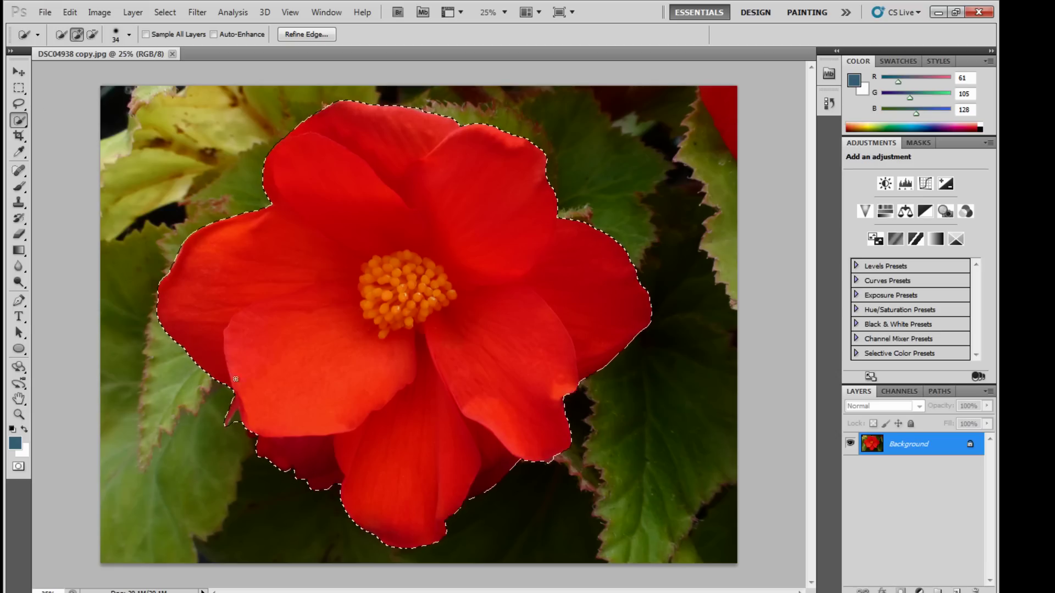
Add the red petal in the top-right corner to the selection.
{"action": "left_click", "coordinate": [92, 34]}
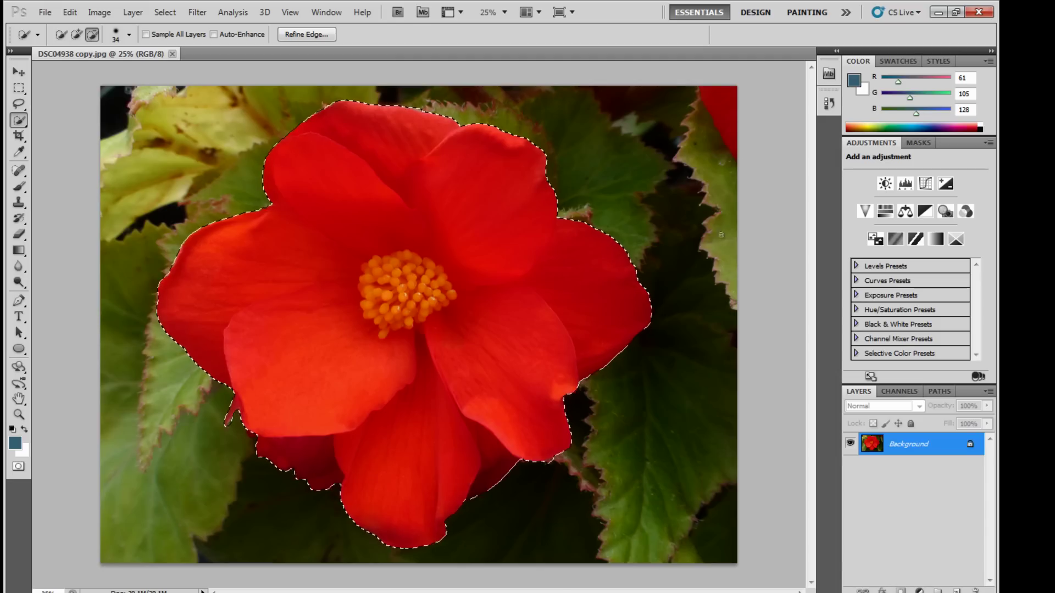
{"action": "left_click", "coordinate": [78, 35]}
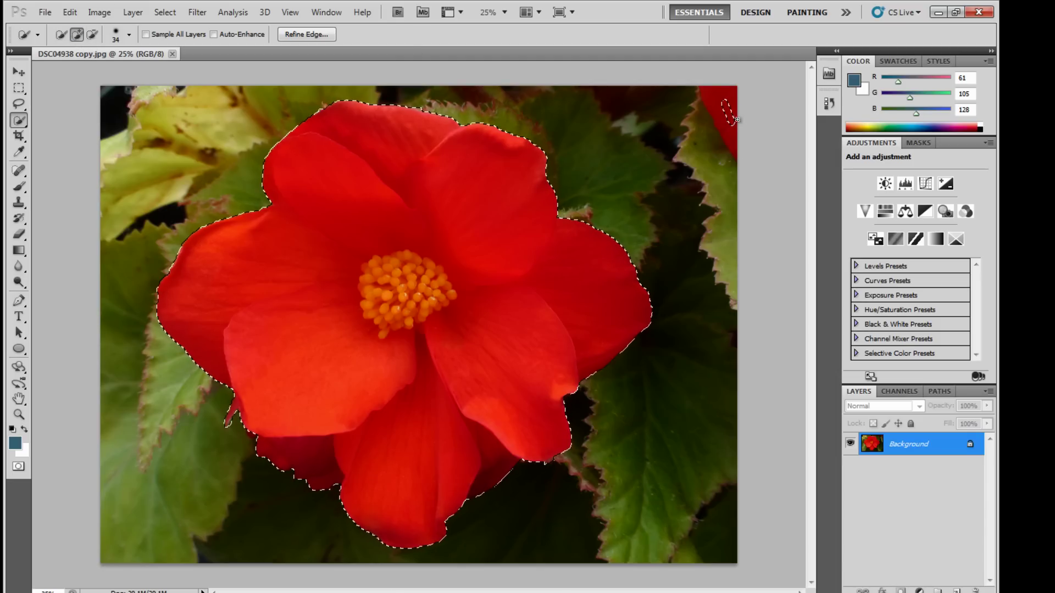
{"action": "left_click_drag", "start_coordinate": [723, 101], "coordinate": [726, 103]}
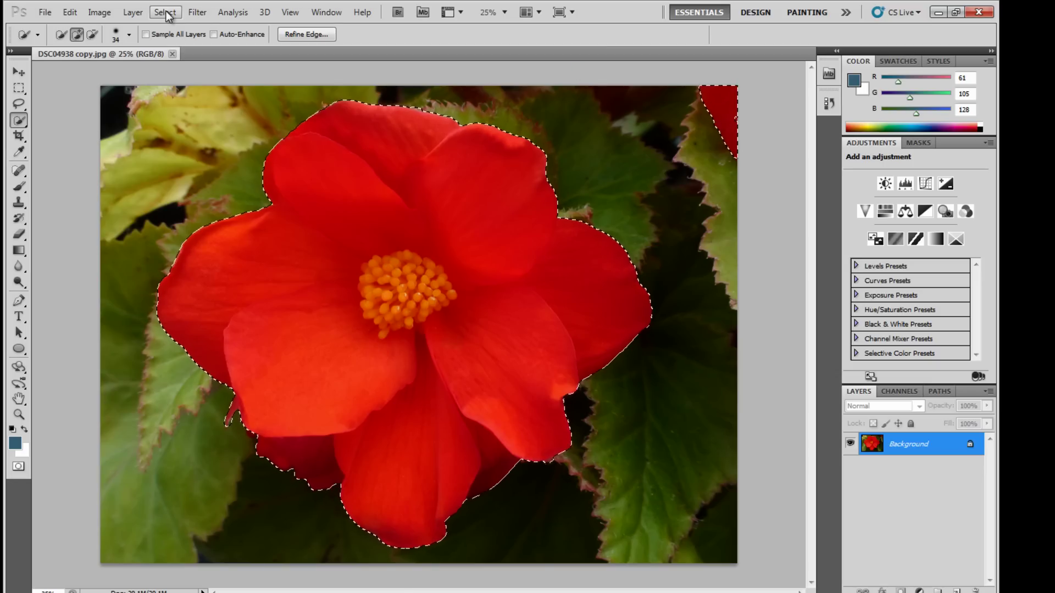
Invert the selection with Select > Inverse and browse to the Image > Adjustments menu.
{"action": "left_click", "coordinate": [167, 14]}
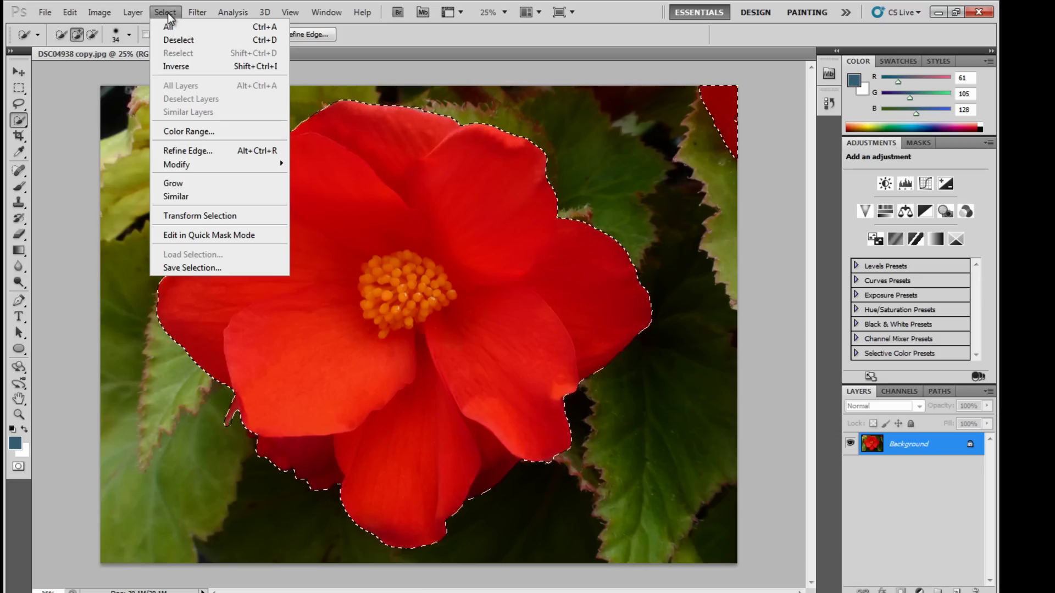
{"action": "left_click", "coordinate": [175, 66]}
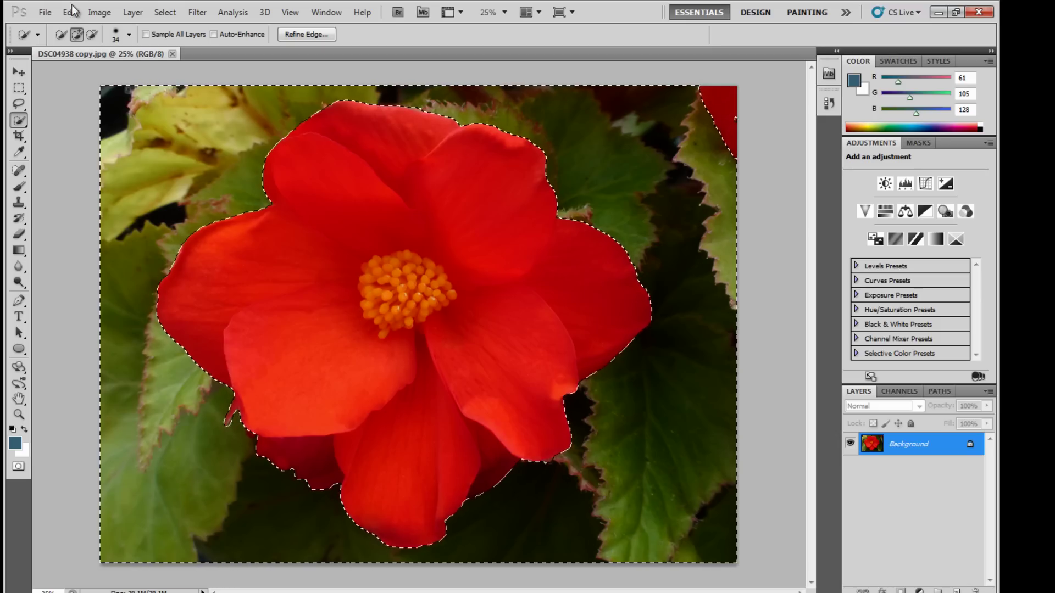
{"action": "left_click", "coordinate": [99, 12]}
{"action": "mouse_move", "coordinate": [138, 12]}
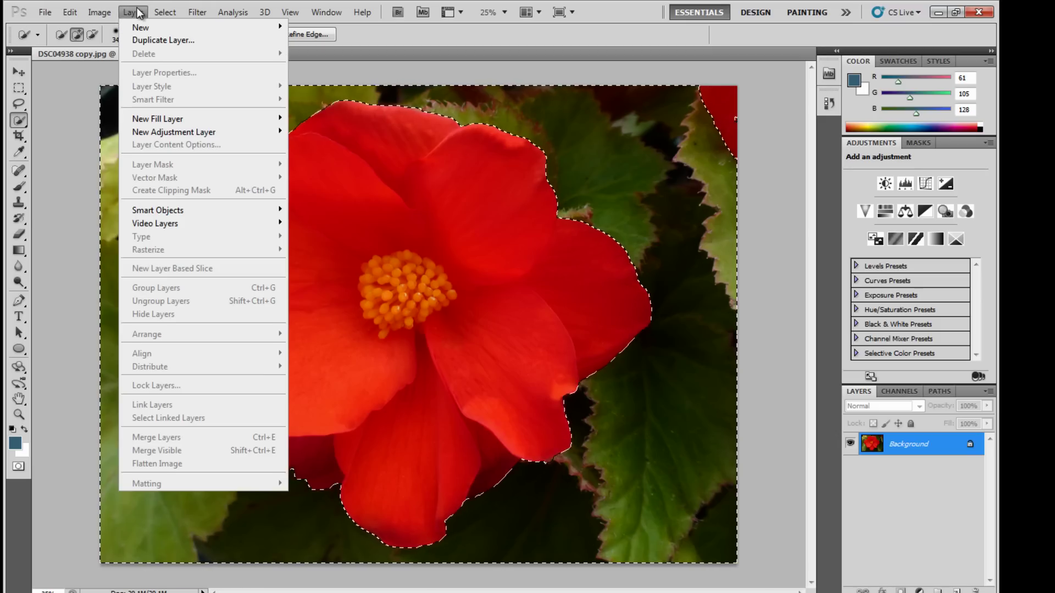
{"action": "mouse_move", "coordinate": [100, 13]}
{"action": "mouse_move", "coordinate": [184, 48]}
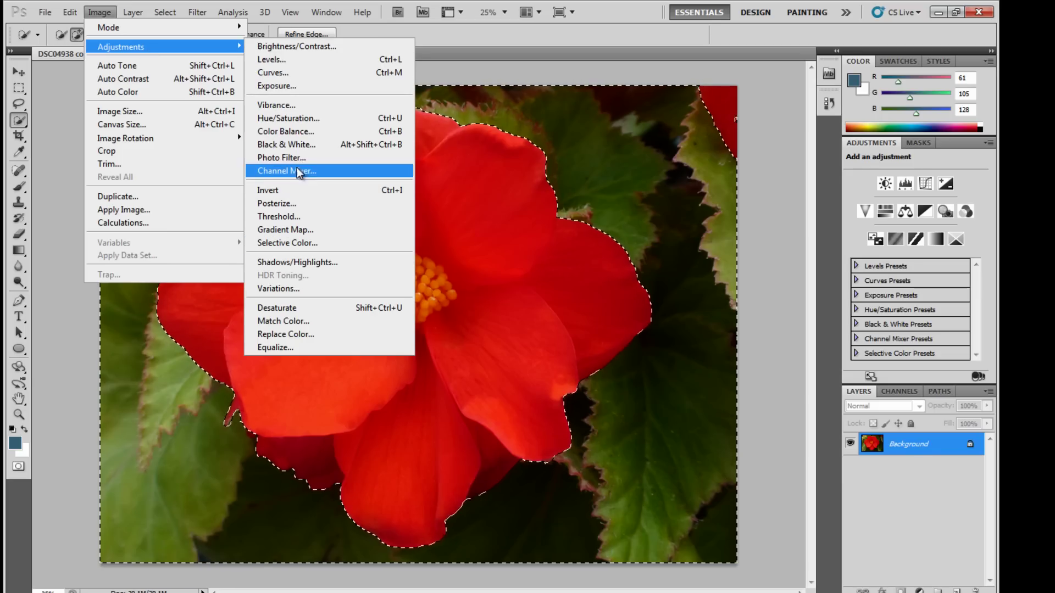
{"action": "left_click", "coordinate": [302, 144]}
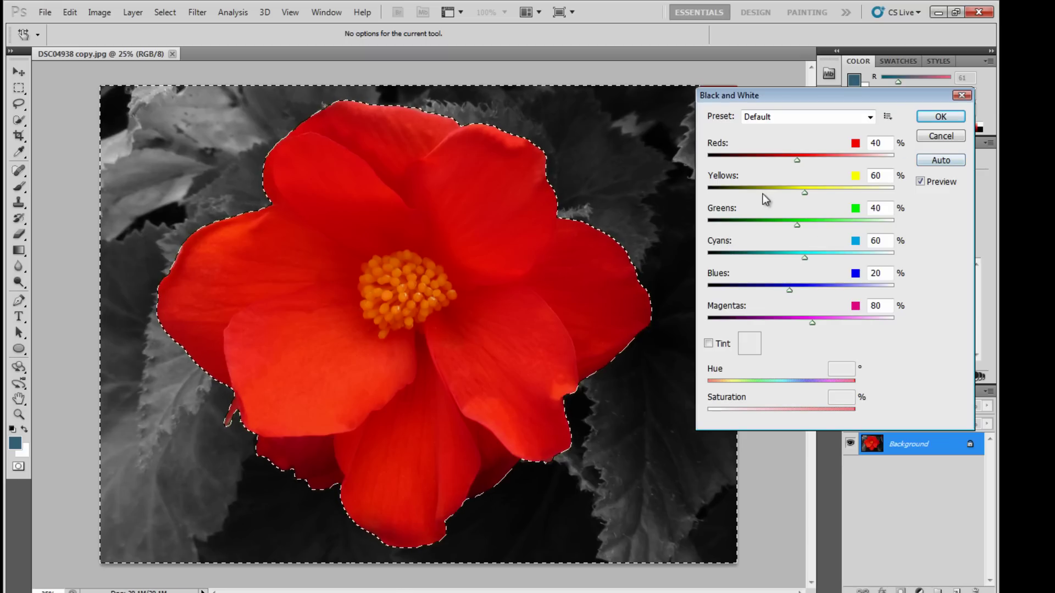
{"action": "mouse_move", "coordinate": [797, 160]}
{"action": "left_mouse_down"}
{"action": "mouse_move", "coordinate": [773, 158]}
{"action": "mouse_move", "coordinate": [810, 167]}
{"action": "left_mouse_up"}
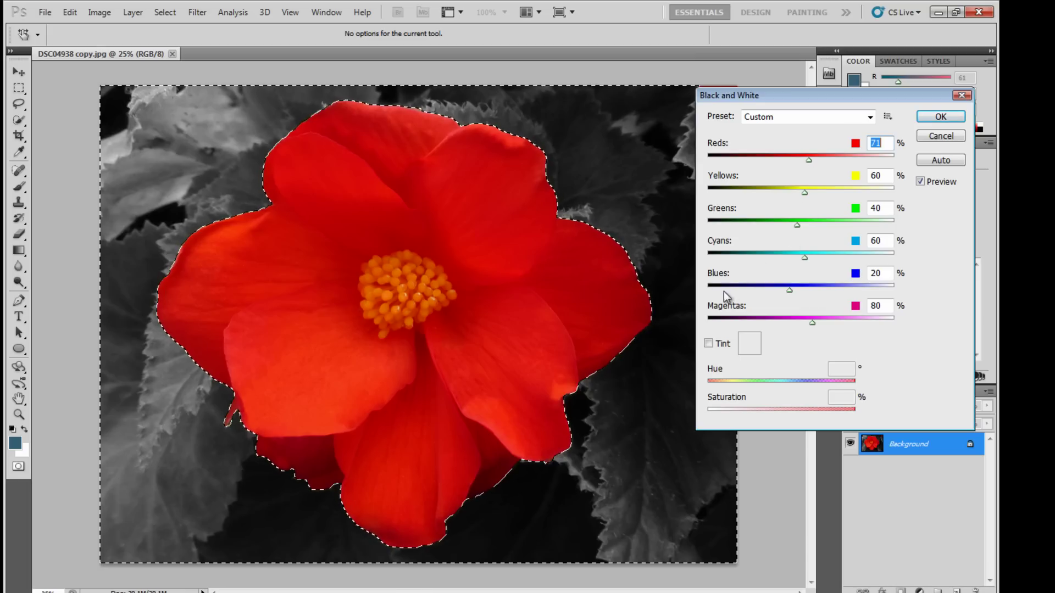
{"action": "left_click", "coordinate": [708, 344]}
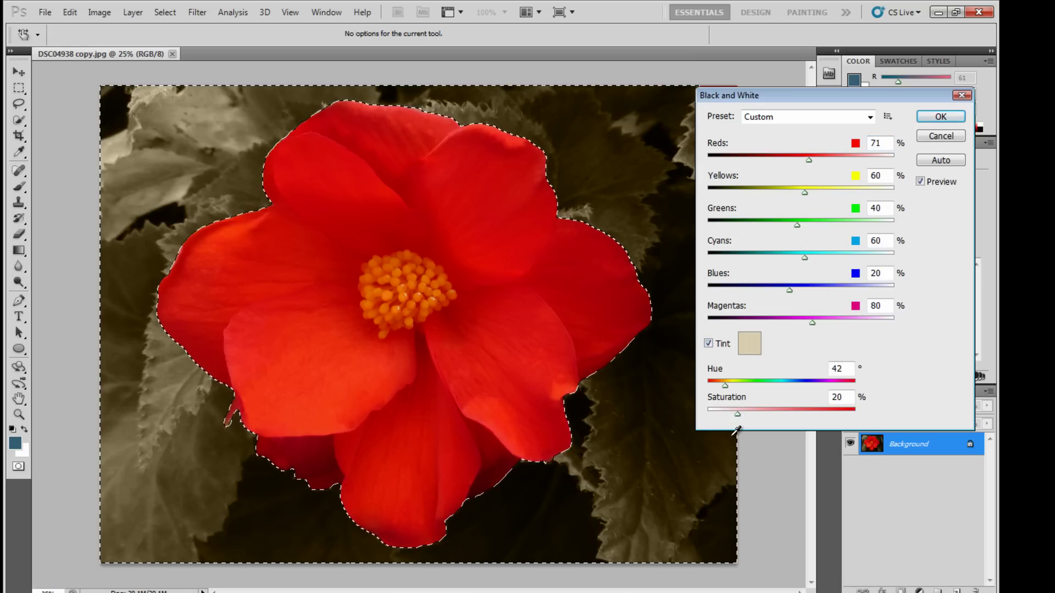
{"action": "left_click", "coordinate": [733, 388]}
{"action": "left_click_drag", "start_coordinate": [745, 390], "coordinate": [867, 385]}
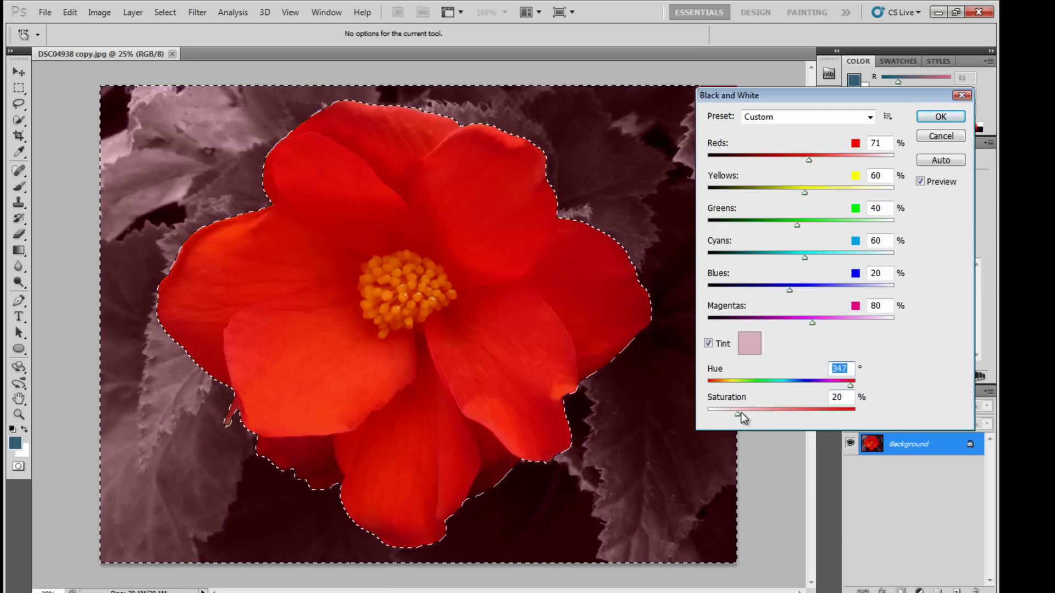
{"action": "left_click_drag", "start_coordinate": [740, 413], "coordinate": [799, 414]}
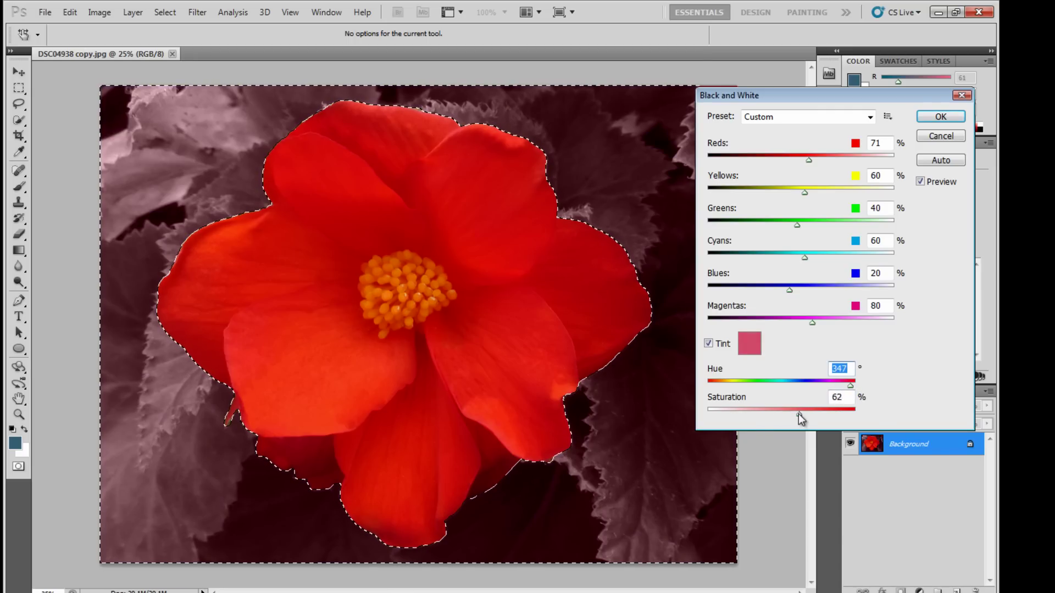
{"action": "left_click", "coordinate": [832, 397]}
{"action": "key", "text": "Down"}
{"action": "key", "text": "Down"}
{"action": "key", "text": "Down"}
{"action": "left_click_drag", "start_coordinate": [801, 417], "coordinate": [783, 386]}
{"action": "left_click_drag", "start_coordinate": [848, 413], "coordinate": [796, 416]}
{"action": "left_click_drag", "start_coordinate": [815, 323], "coordinate": [723, 320]}
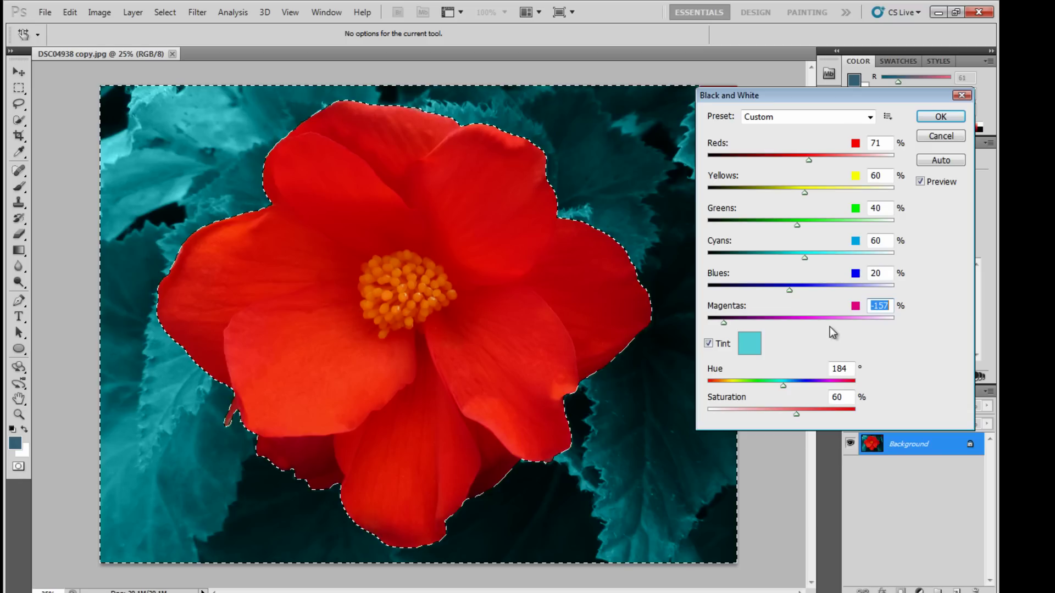
{"action": "left_click", "coordinate": [784, 319]}
{"action": "mouse_move", "coordinate": [789, 290]}
{"action": "left_mouse_down"}
{"action": "mouse_move", "coordinate": [722, 284]}
{"action": "mouse_move", "coordinate": [727, 295]}
{"action": "mouse_move", "coordinate": [819, 292]}
{"action": "mouse_move", "coordinate": [804, 290]}
{"action": "left_mouse_up"}
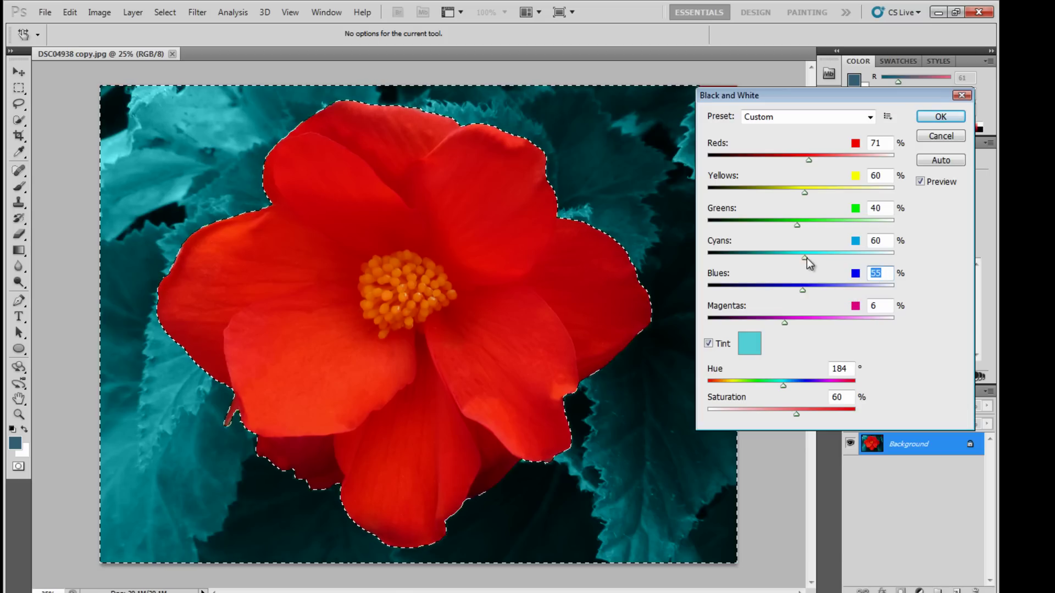
{"action": "left_click", "coordinate": [944, 137]}
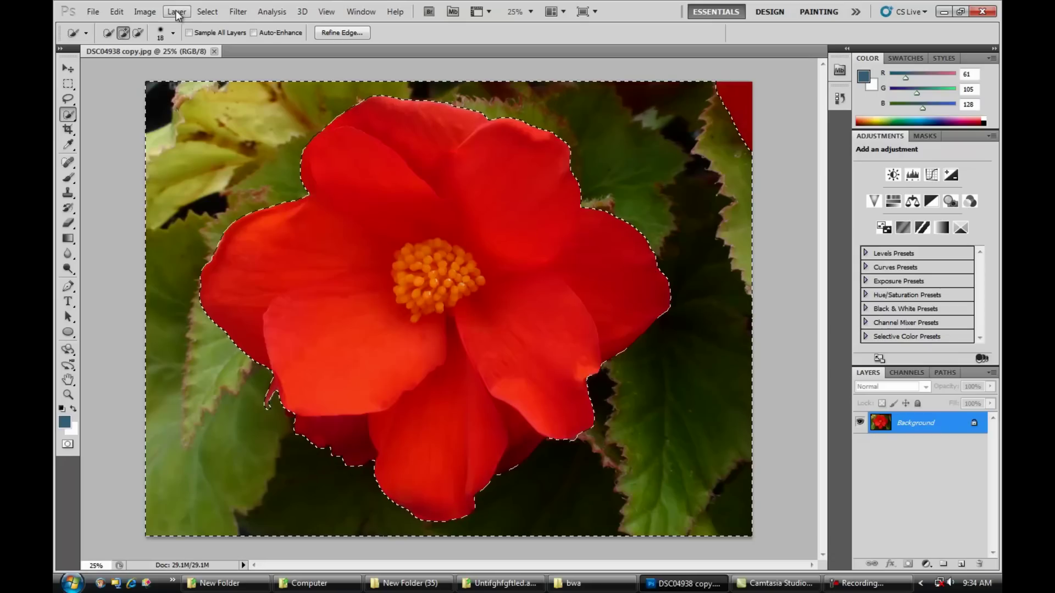
Apply Image > Adjustments > Black & White with the Default preset to the surrounding leaves.
{"action": "left_click", "coordinate": [145, 11]}
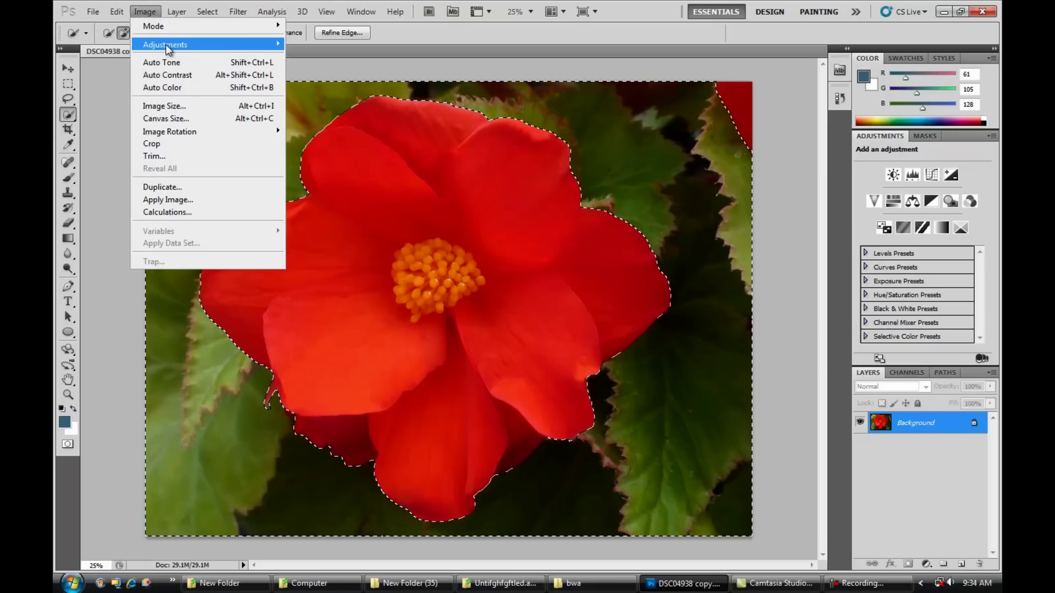
{"action": "mouse_move", "coordinate": [166, 47]}
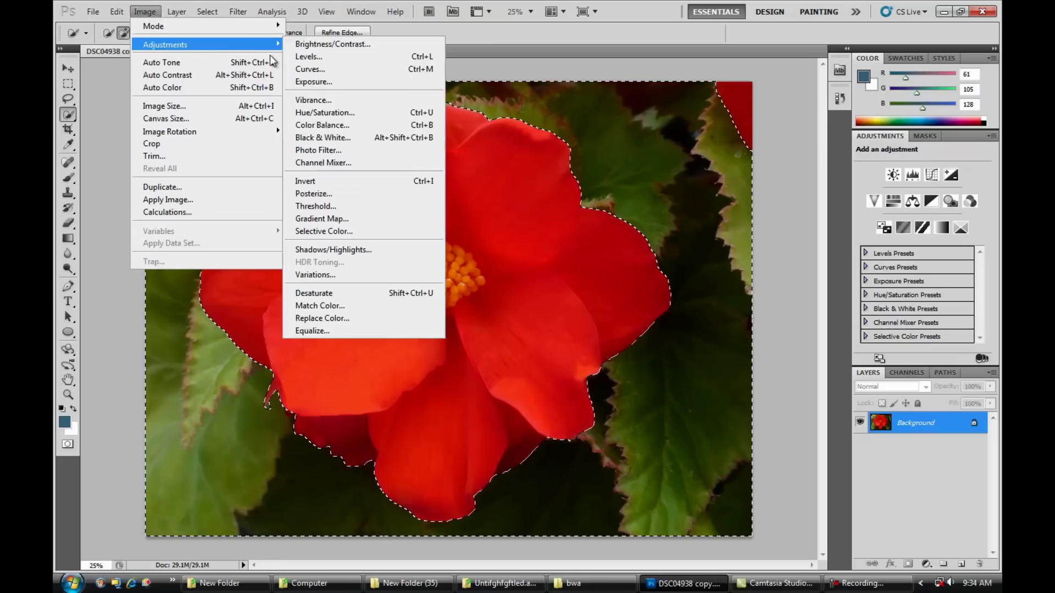
{"action": "left_click", "coordinate": [322, 138]}
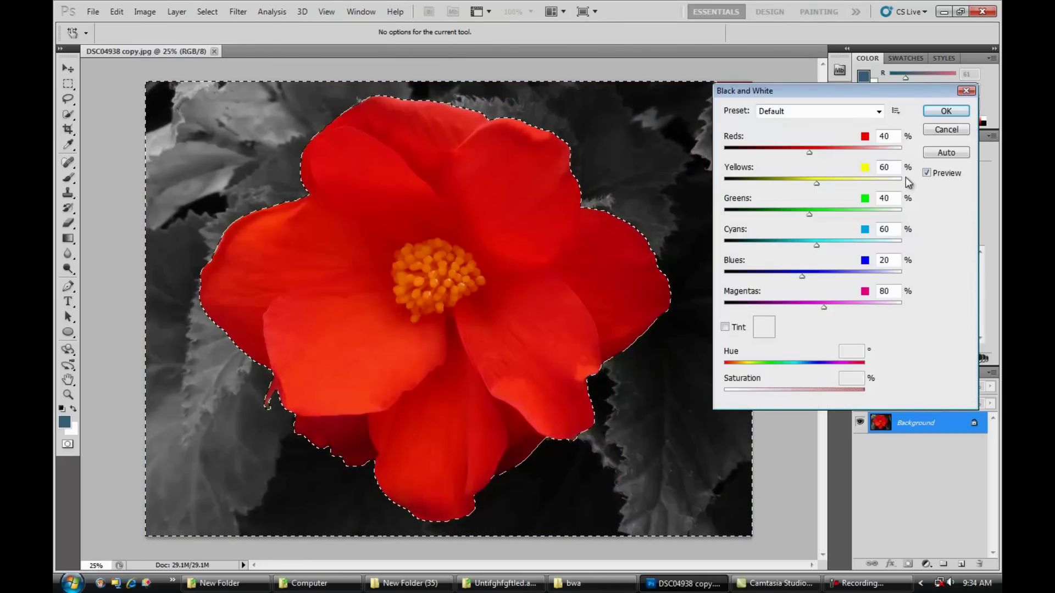
{"action": "left_click", "coordinate": [946, 111]}
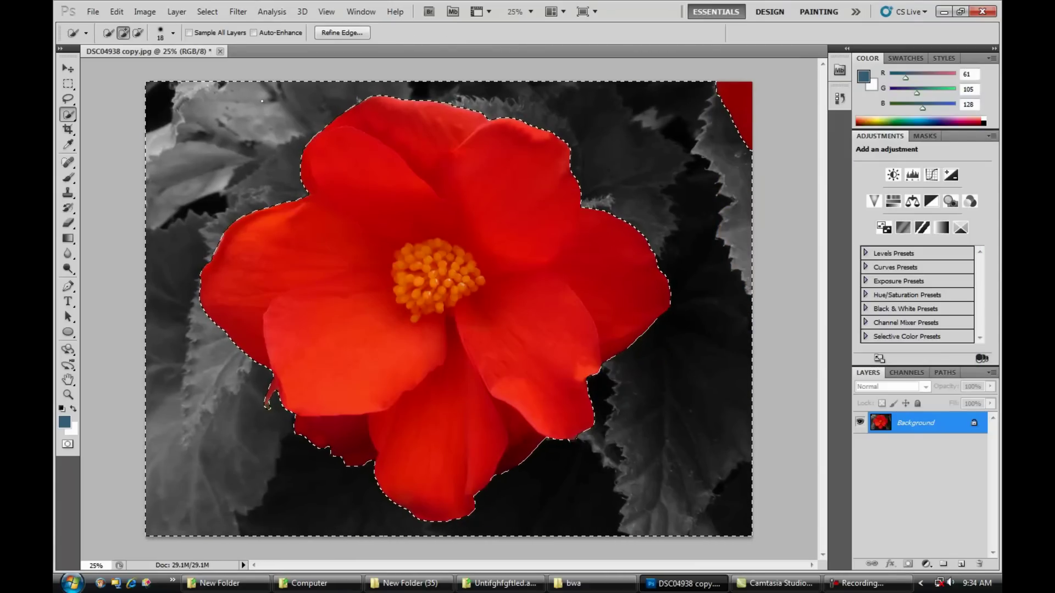
Deselect everything in CS5, leaving grey leaves around the fully red flower with no selection outline.
{"action": "left_click", "coordinate": [207, 11]}
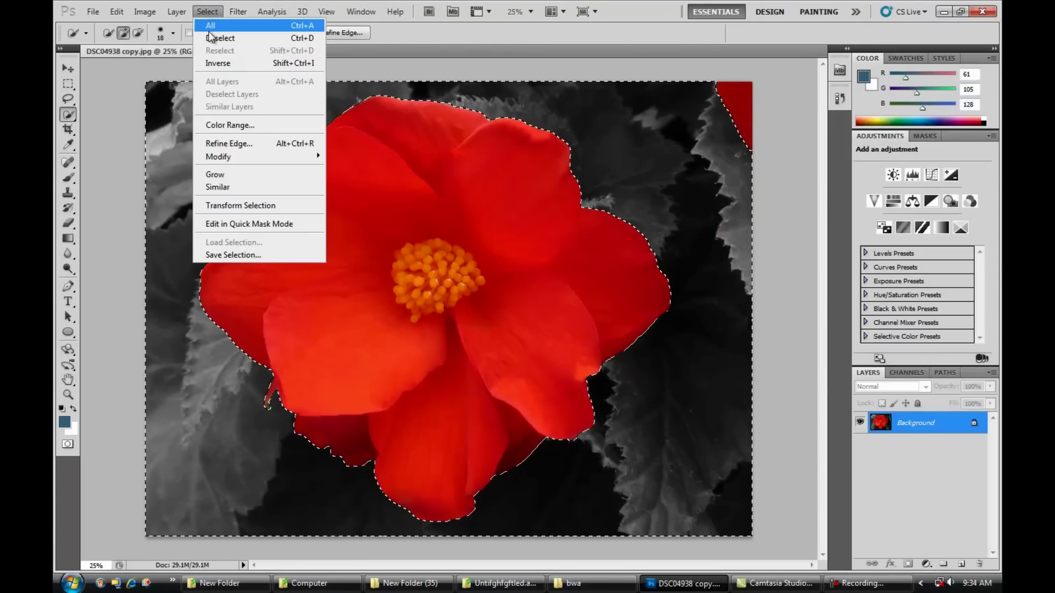
{"action": "left_click", "coordinate": [213, 38]}
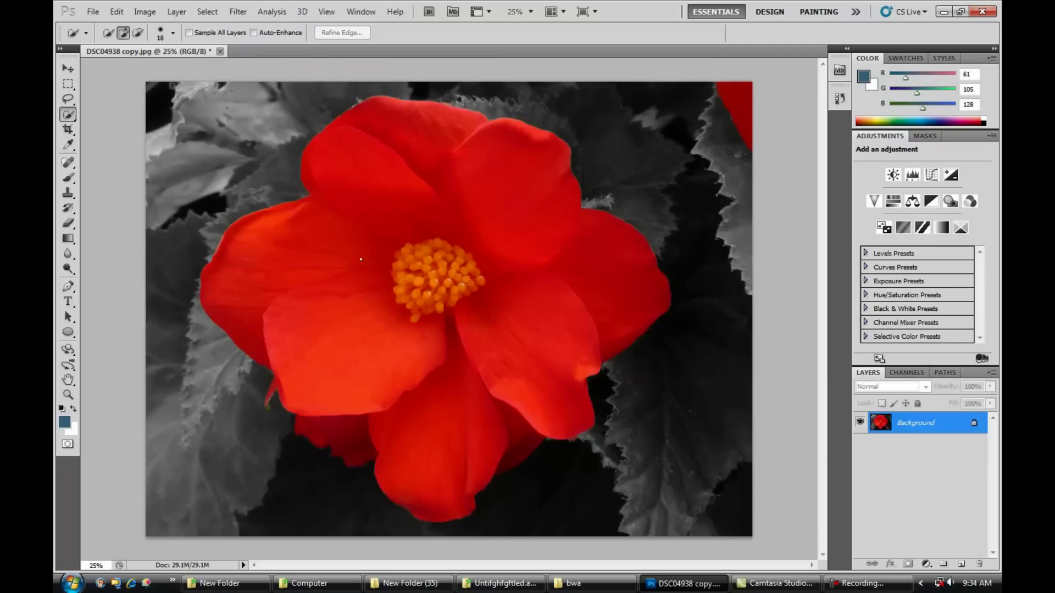